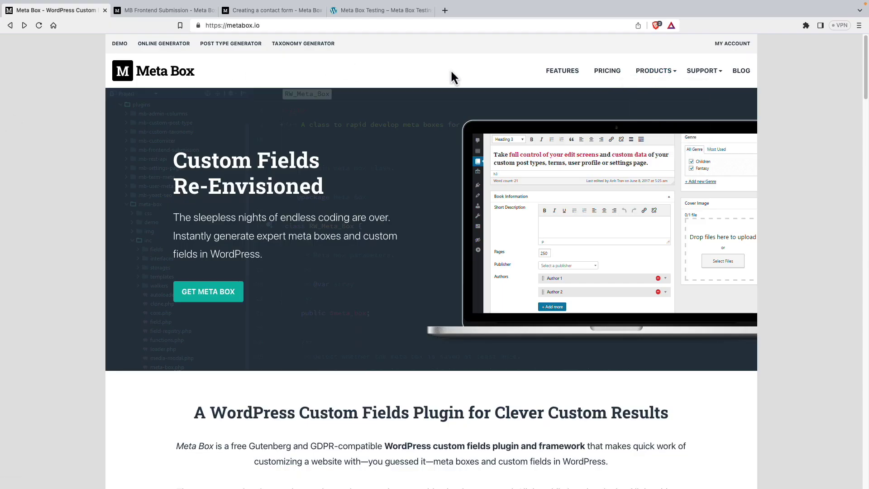
- Open the MB Frontend Submission page from metabox.io's Products > Extensions list
{"action": "mouse_move", "coordinate": [659, 72]}
{"action": "left_click", "coordinate": [657, 90]}
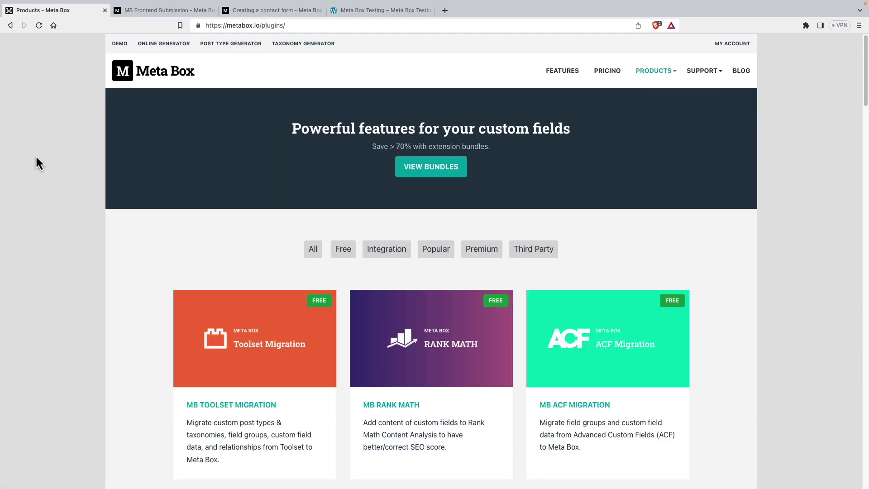
{"action": "scroll", "coordinate": [45, 155], "scroll_direction": "down", "scroll_amount": 20}
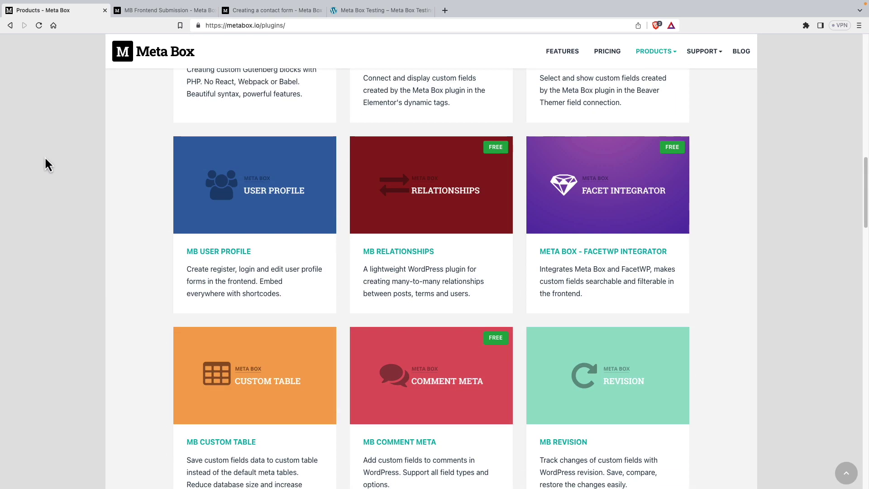
{"action": "scroll", "coordinate": [45, 159], "scroll_direction": "down", "scroll_amount": 6}
{"action": "scroll", "coordinate": [45, 159], "scroll_direction": "up", "scroll_amount": 3}
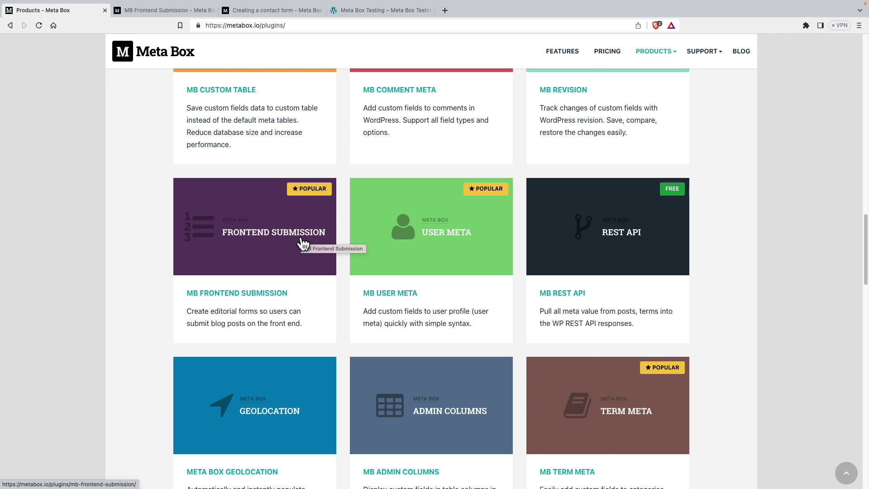
{"action": "left_click", "coordinate": [277, 238]}
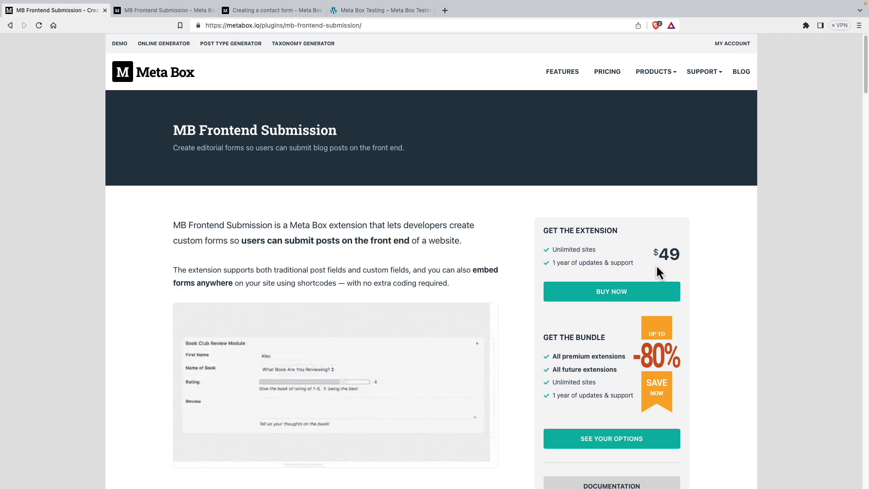
- Open the pricing plans in a new tab, then scroll the MB Frontend Submission page
{"action": "left_click", "coordinate": [611, 291]}
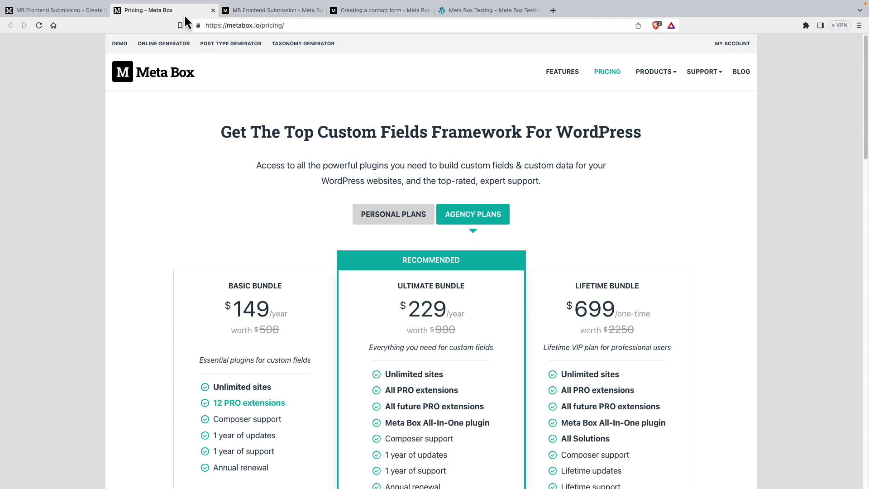
{"action": "left_click", "coordinate": [80, 12]}
{"action": "scroll", "coordinate": [509, 302], "scroll_direction": "up", "scroll_amount": 1}
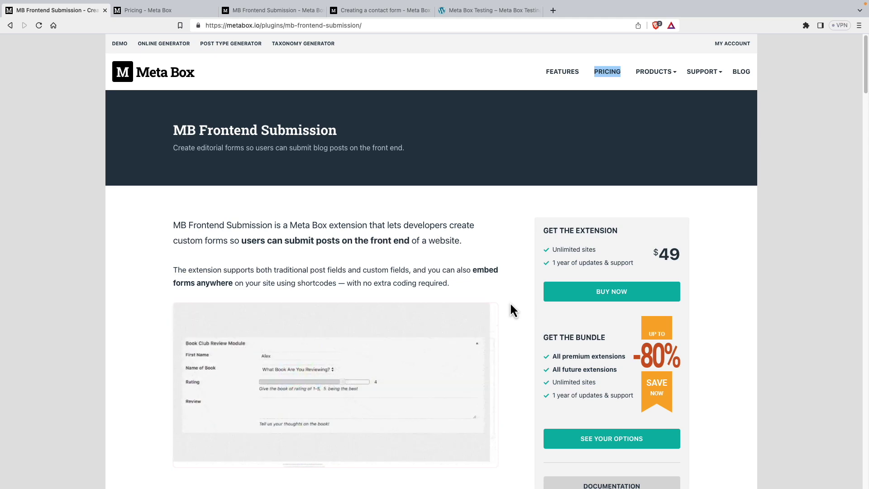
{"action": "scroll", "coordinate": [510, 302], "scroll_direction": "down", "scroll_amount": 2}
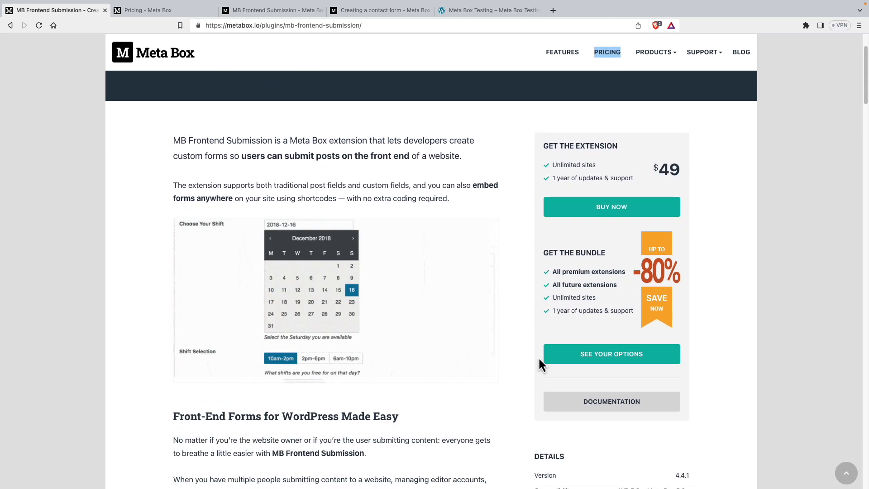
- Open the MB Frontend Submission documentation in a new tab
{"action": "left_click", "coordinate": [611, 402]}
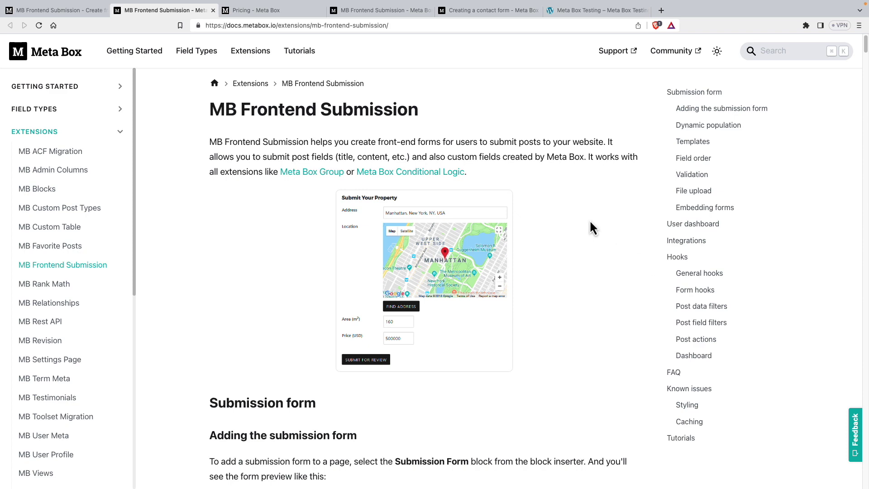
- Read through the 'Creating a contact form' tutorial's custom post type step, then return to the top
{"action": "left_click", "coordinate": [480, 11]}
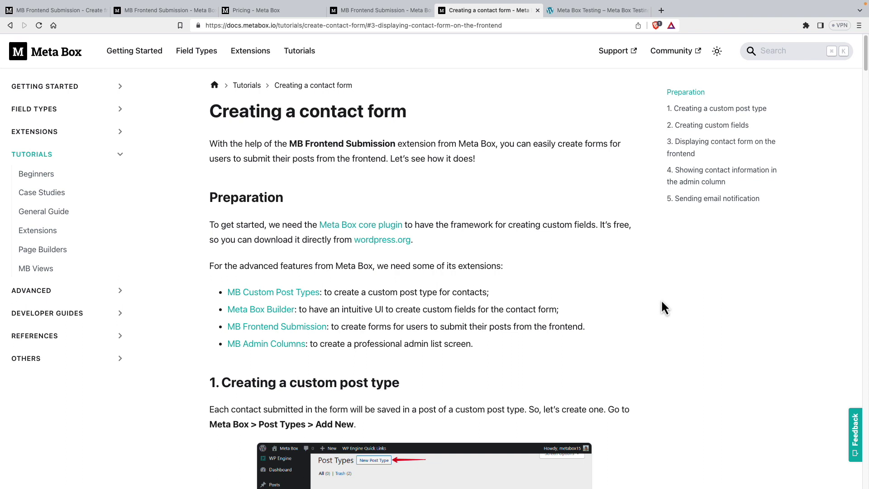
{"action": "scroll", "coordinate": [627, 303], "scroll_direction": "down", "scroll_amount": 6}
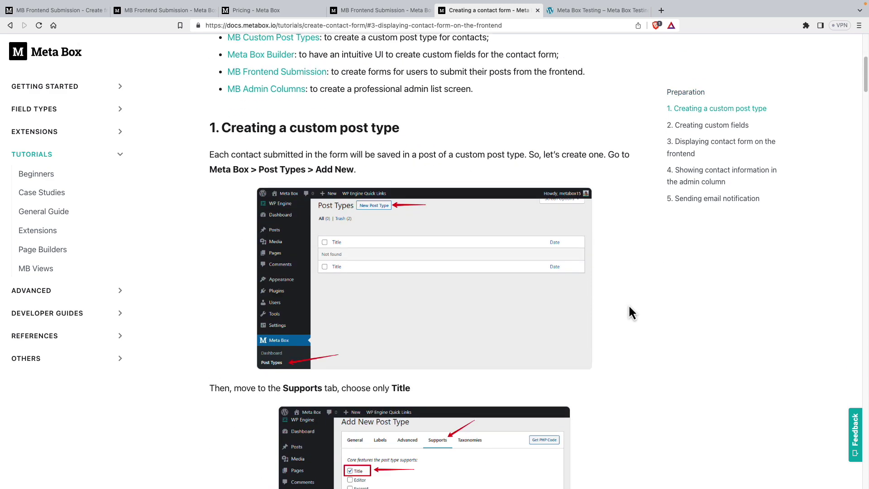
{"action": "scroll", "coordinate": [629, 304], "scroll_direction": "down", "scroll_amount": 3}
{"action": "scroll", "coordinate": [630, 307], "scroll_direction": "down", "scroll_amount": 3}
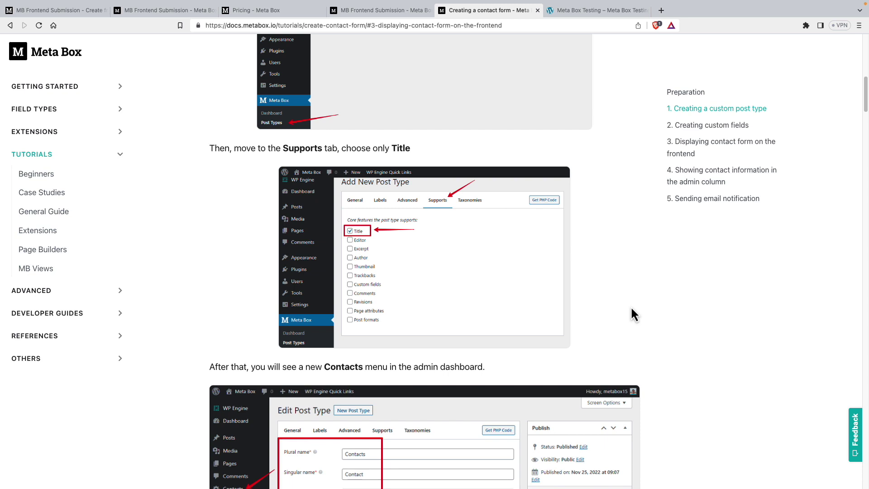
{"action": "scroll", "coordinate": [631, 306], "scroll_direction": "up", "scroll_amount": 10}
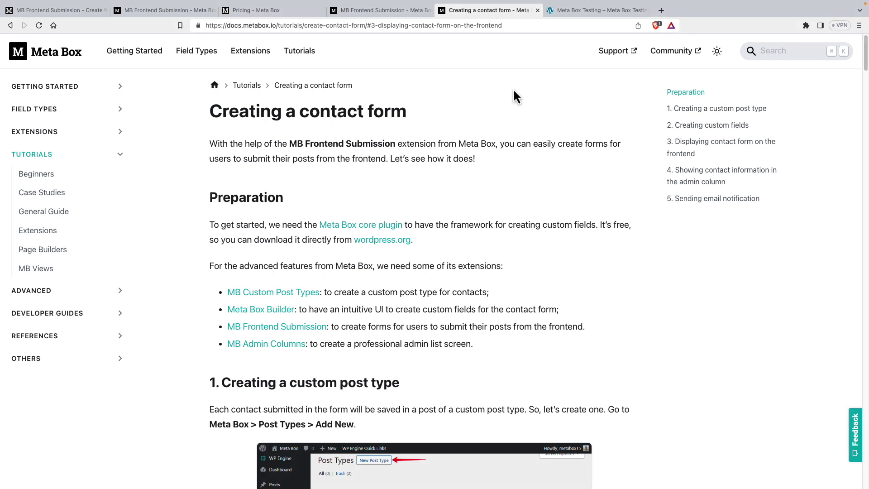
- On the Meta Box Testing site, go from Dashboard and Plugins to Meta Box > Extensions
{"action": "left_click", "coordinate": [583, 10]}
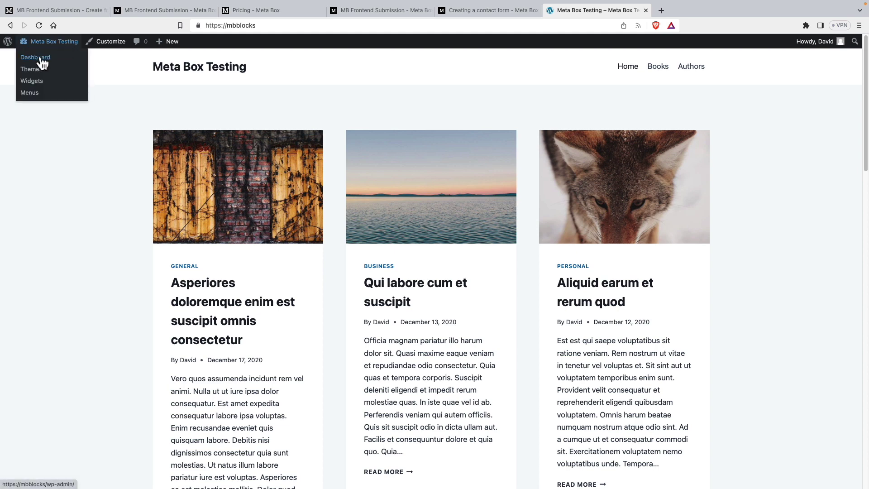
{"action": "left_click", "coordinate": [35, 57]}
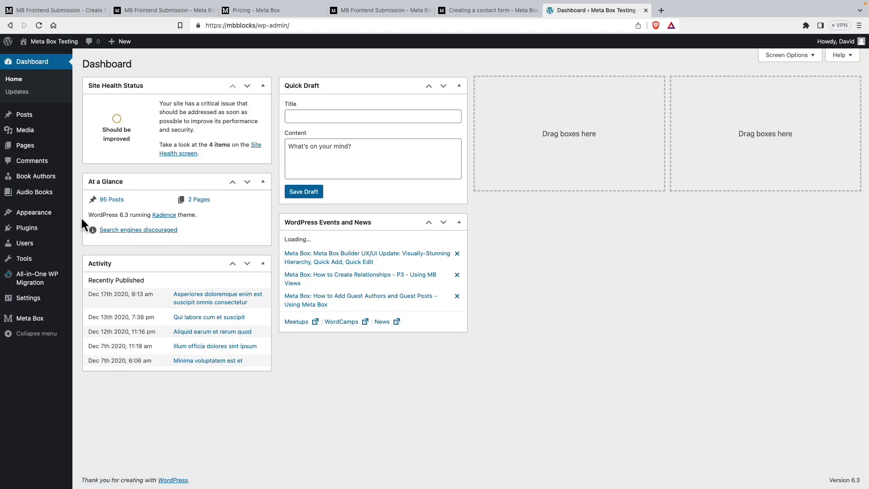
{"action": "left_click", "coordinate": [32, 230]}
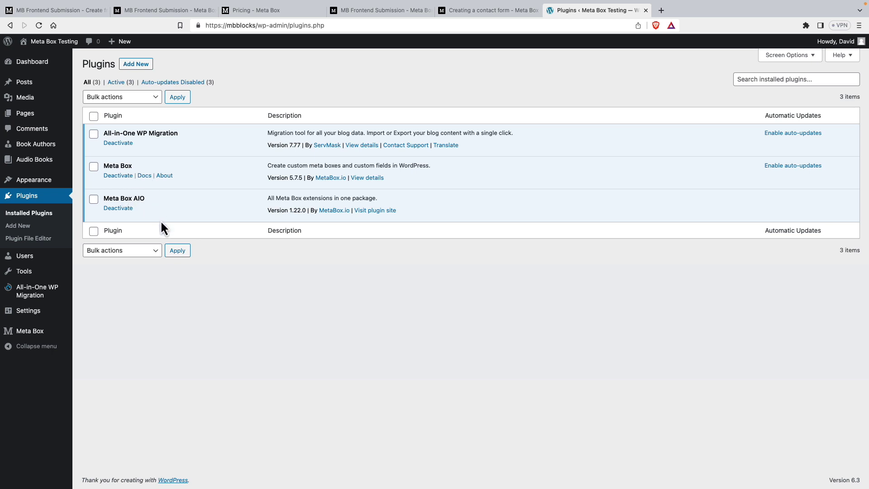
{"action": "mouse_move", "coordinate": [39, 333]}
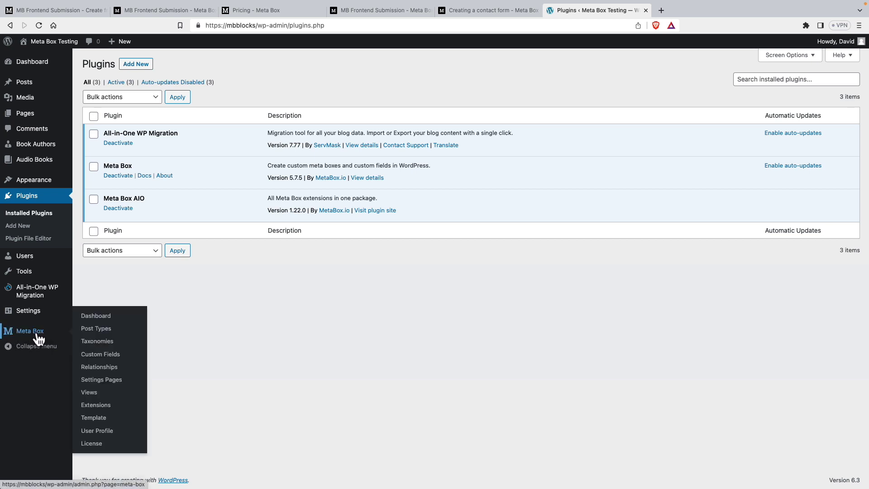
{"action": "left_click", "coordinate": [96, 411]}
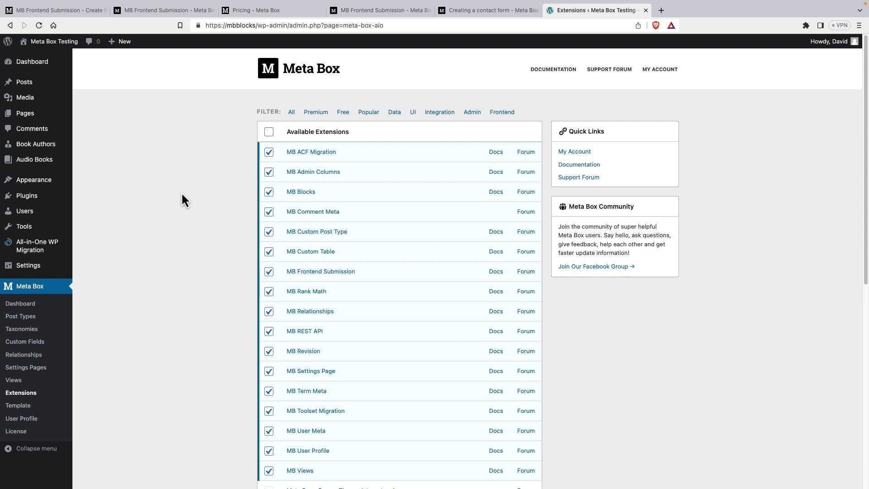
- Open the list of all pages, then go to Meta Box > Post Types
{"action": "mouse_move", "coordinate": [304, 279]}
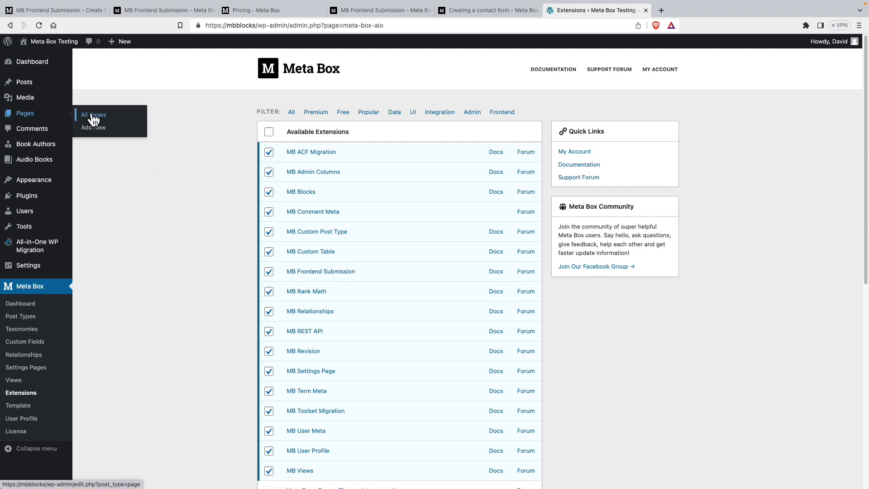
{"action": "left_click", "coordinate": [90, 113]}
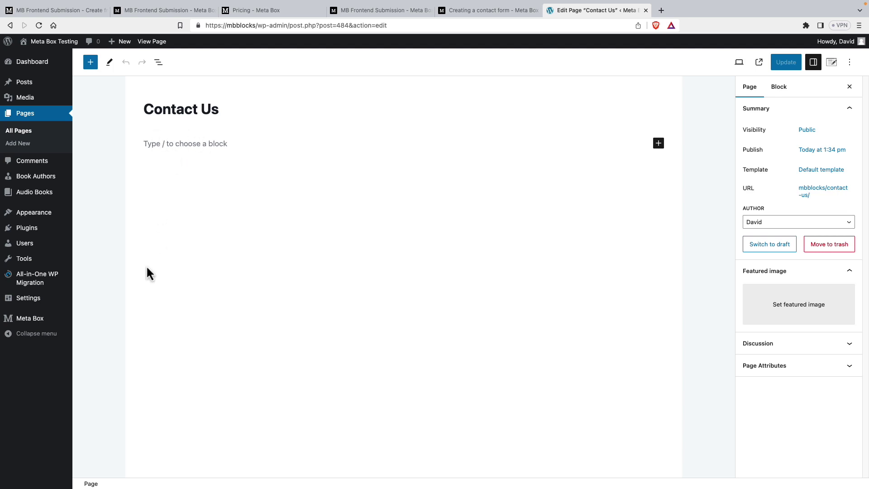
{"action": "mouse_move", "coordinate": [36, 325]}
{"action": "left_click", "coordinate": [98, 331]}
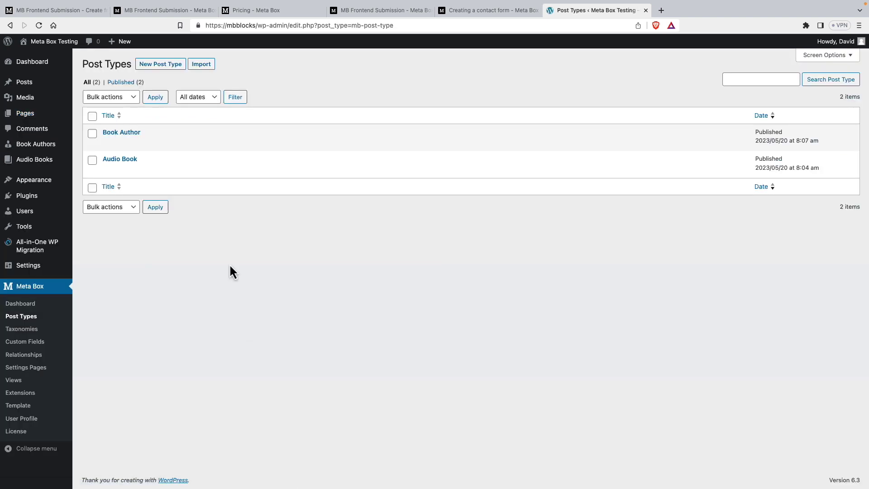
- Start a new post type with plural name Contacts and singular name Contact
{"action": "left_click", "coordinate": [169, 66]}
{"action": "left_click", "coordinate": [258, 115]}
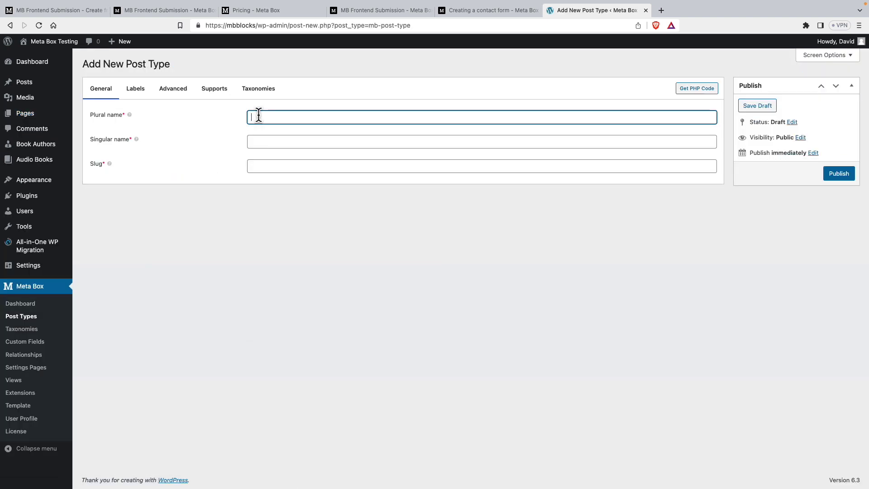
{"action": "type", "text": "Contacts"}
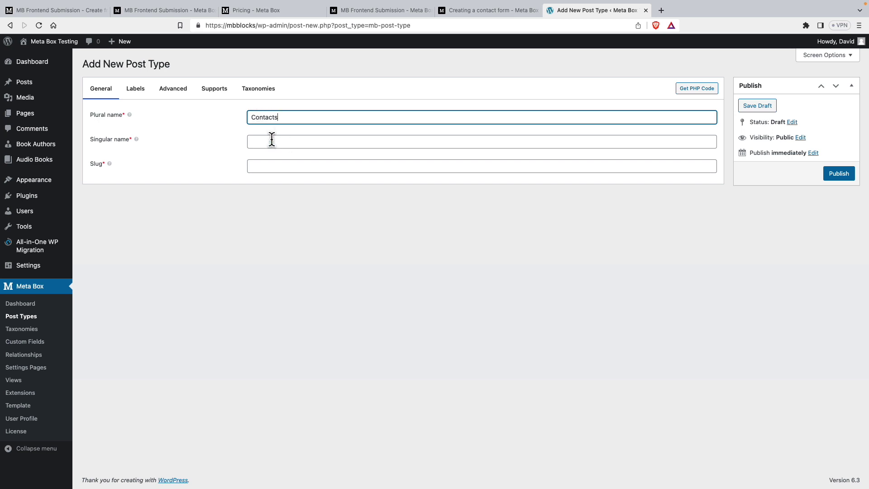
{"action": "left_click", "coordinate": [271, 140]}
{"action": "type", "text": "Contact"}
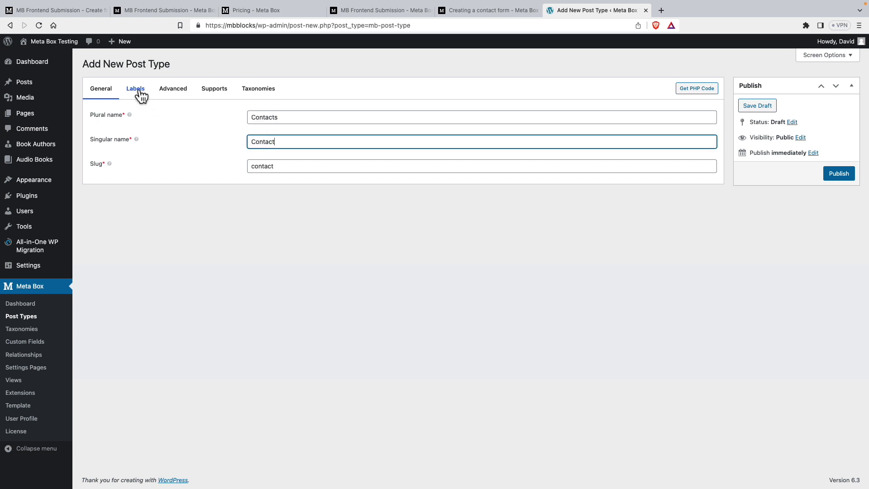
- Exclude contacts from search, place the menu after Appearance, and choose the business icon
{"action": "left_click", "coordinate": [178, 90]}
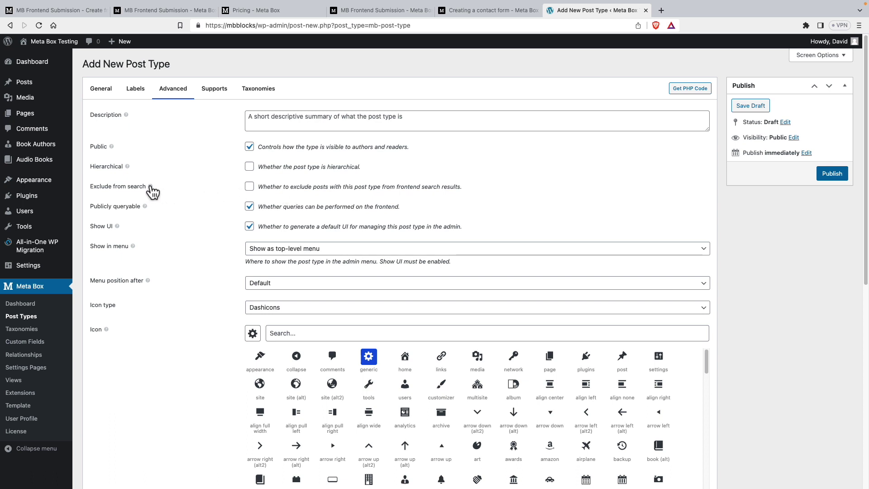
{"action": "left_click", "coordinate": [249, 187]}
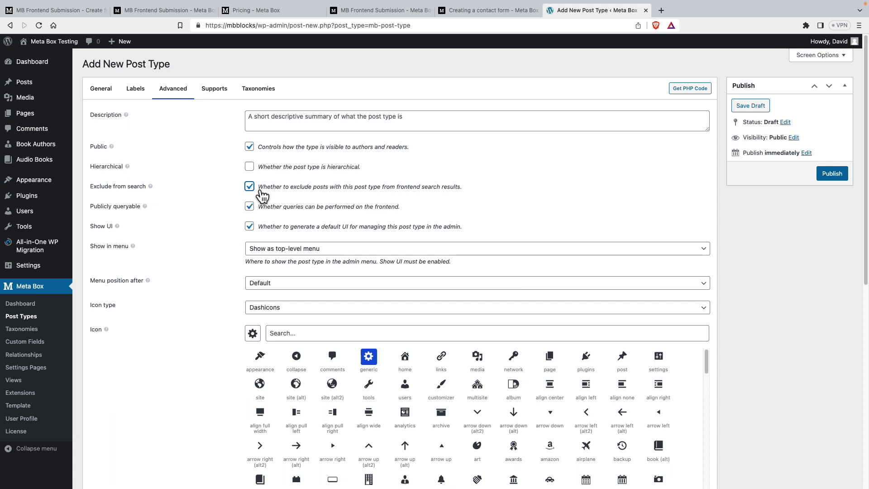
{"action": "scroll", "coordinate": [218, 227], "scroll_direction": "down", "scroll_amount": 3}
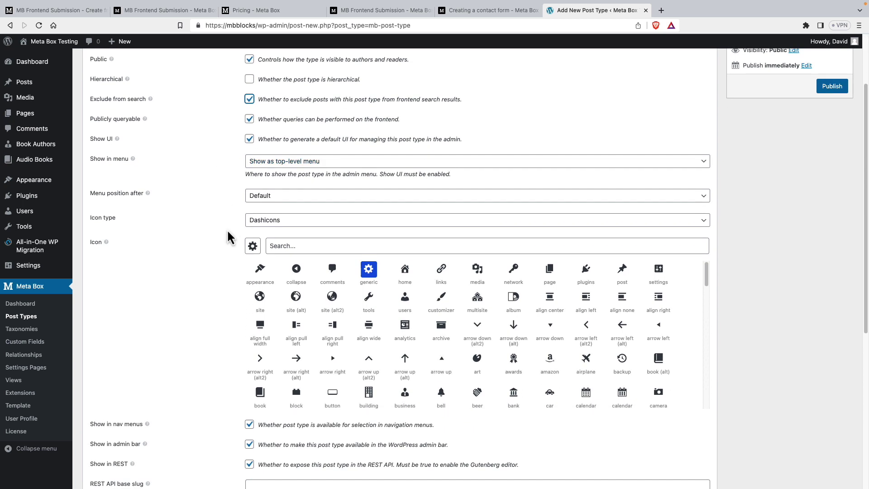
{"action": "left_click", "coordinate": [277, 196]}
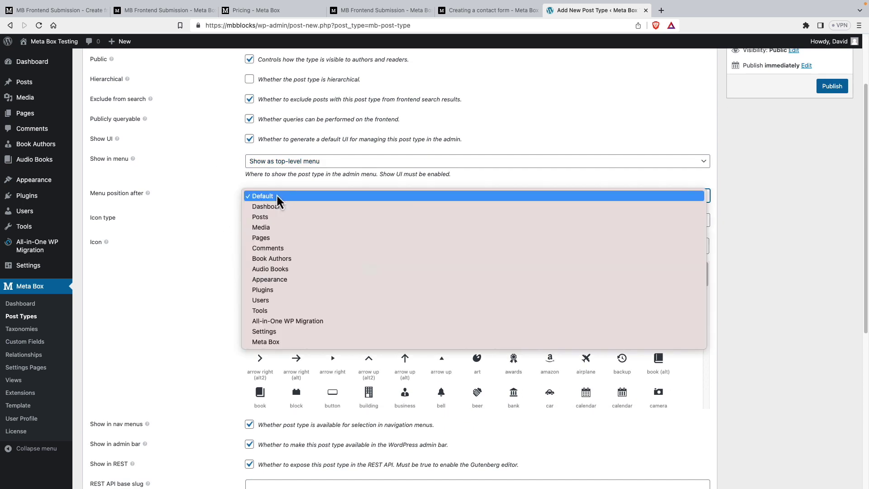
{"action": "left_click", "coordinate": [271, 280]}
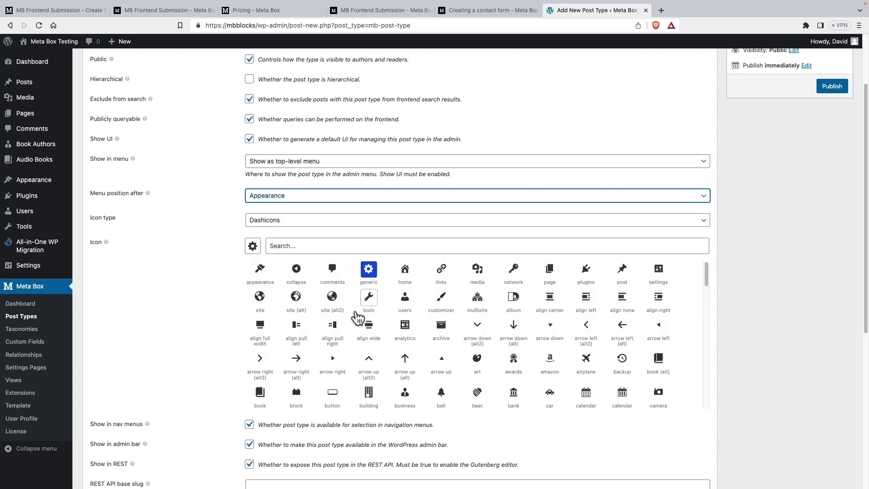
{"action": "left_click", "coordinate": [406, 393]}
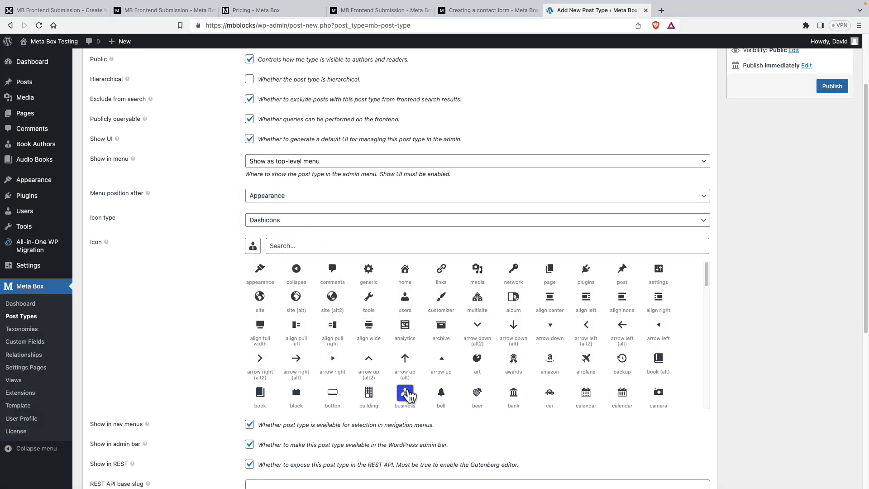
- Hide the post type from navigation menus and the admin bar, and turn off archives
{"action": "scroll", "coordinate": [219, 274], "scroll_direction": "down", "scroll_amount": 3}
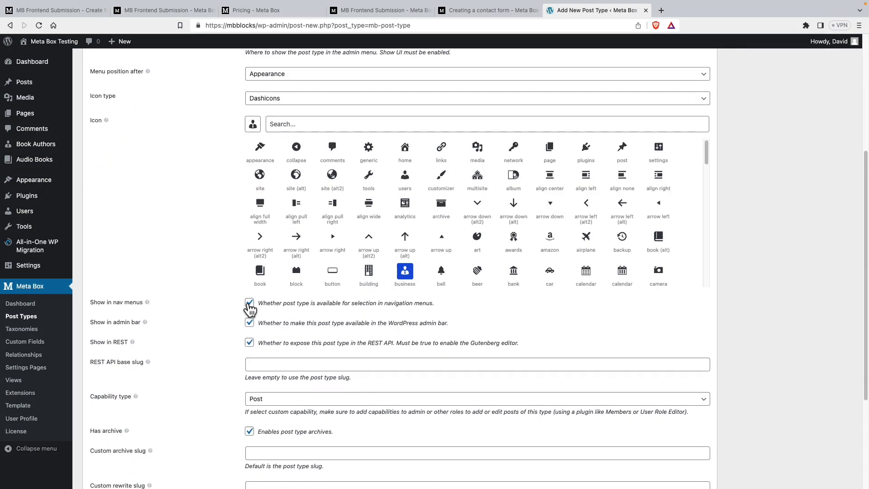
{"action": "left_click", "coordinate": [249, 303]}
{"action": "left_click", "coordinate": [250, 322]}
{"action": "scroll", "coordinate": [172, 323], "scroll_direction": "down", "scroll_amount": 1}
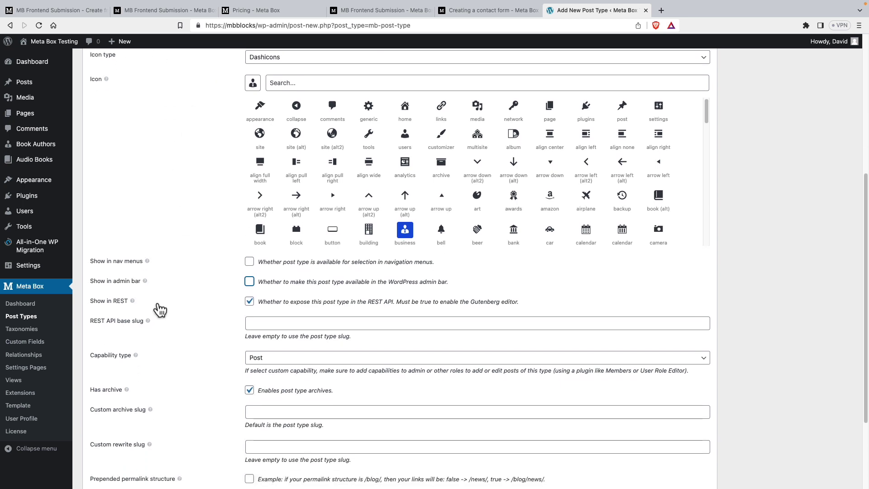
{"action": "scroll", "coordinate": [257, 309], "scroll_direction": "down", "scroll_amount": 1}
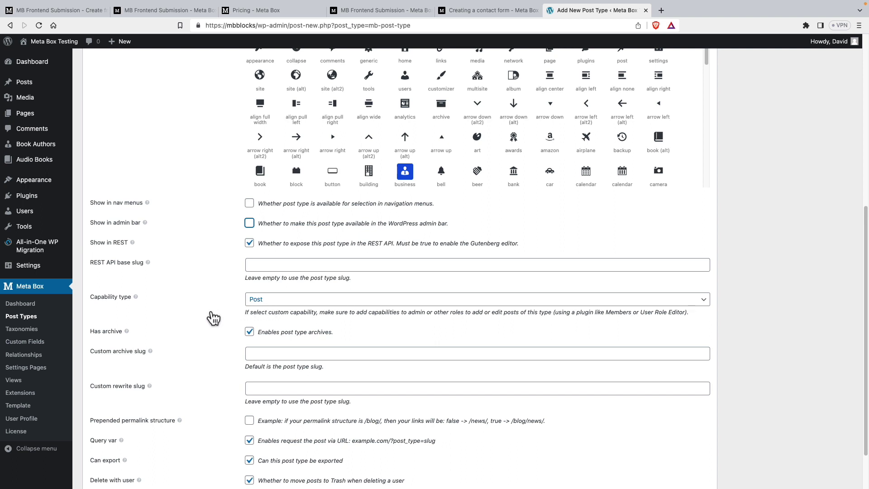
{"action": "scroll", "coordinate": [262, 312], "scroll_direction": "down", "scroll_amount": 1}
{"action": "left_click", "coordinate": [251, 275]}
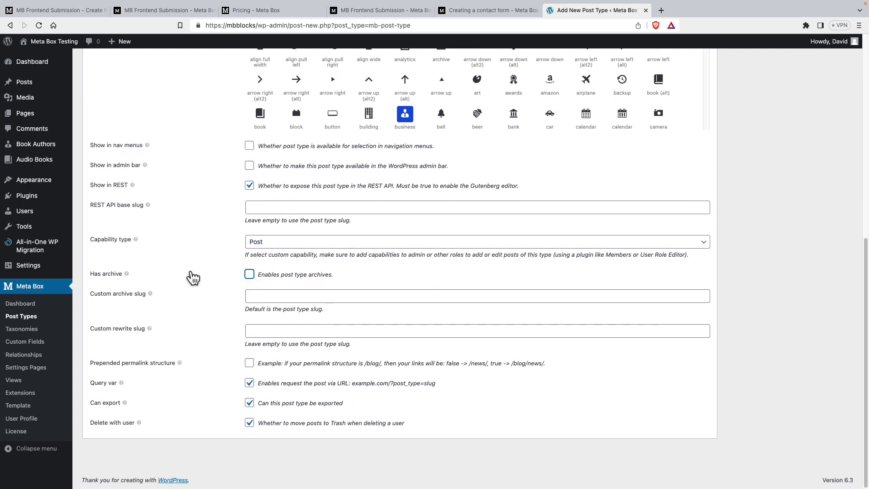
{"action": "scroll", "coordinate": [191, 278], "scroll_direction": "up", "scroll_amount": 8}
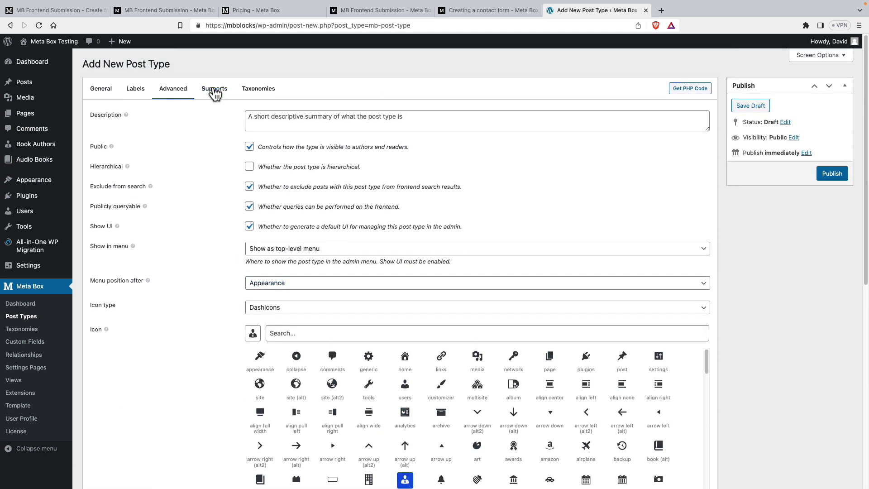
- Remove Title, Editor and Thumbnail support and publish the Contact post type
{"action": "left_click", "coordinate": [215, 89]}
{"action": "left_click", "coordinate": [94, 178]}
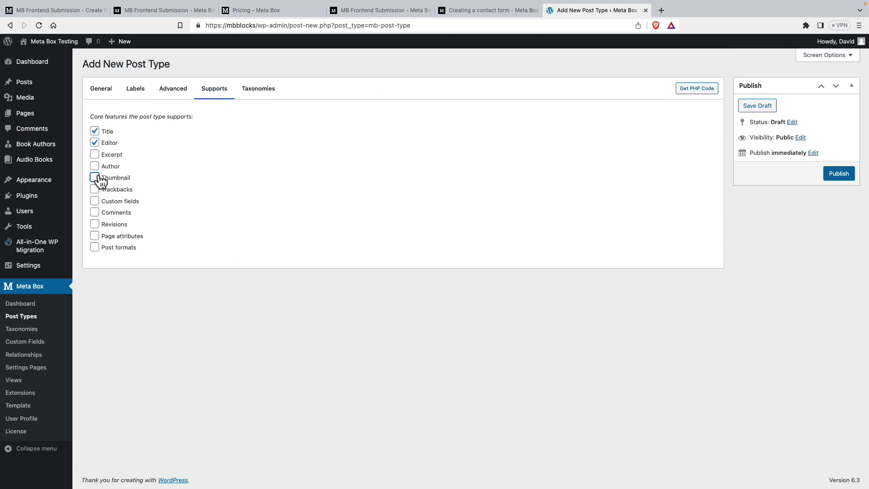
{"action": "left_click", "coordinate": [95, 144]}
{"action": "left_click", "coordinate": [95, 131]}
{"action": "left_click", "coordinate": [835, 178]}
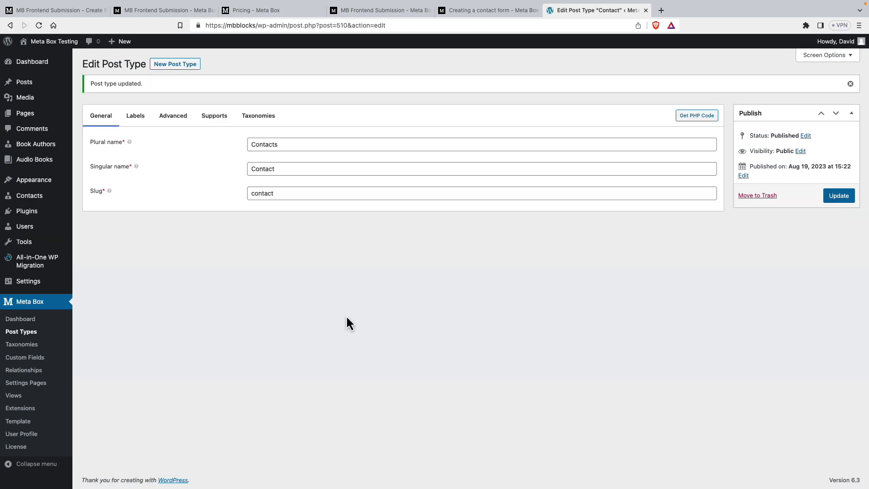
- Create a new custom field group titled Contact Fields with ID contact_fields
{"action": "left_click", "coordinate": [32, 357]}
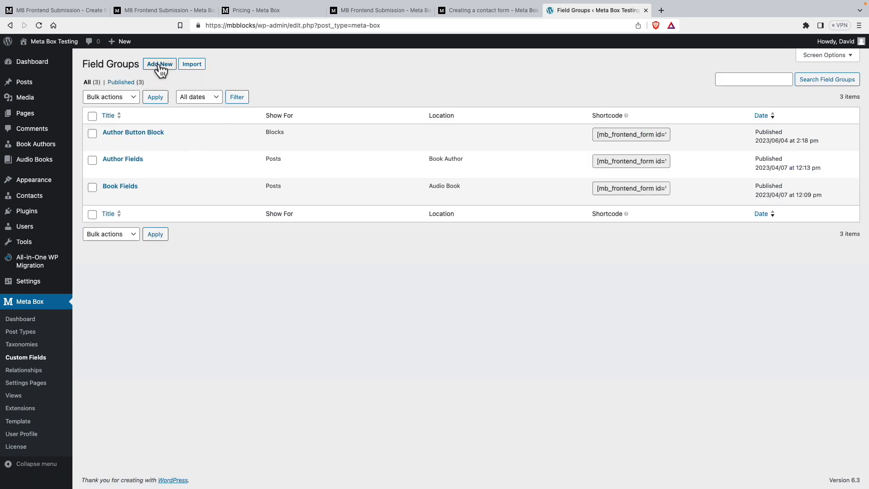
{"action": "left_click", "coordinate": [160, 64]}
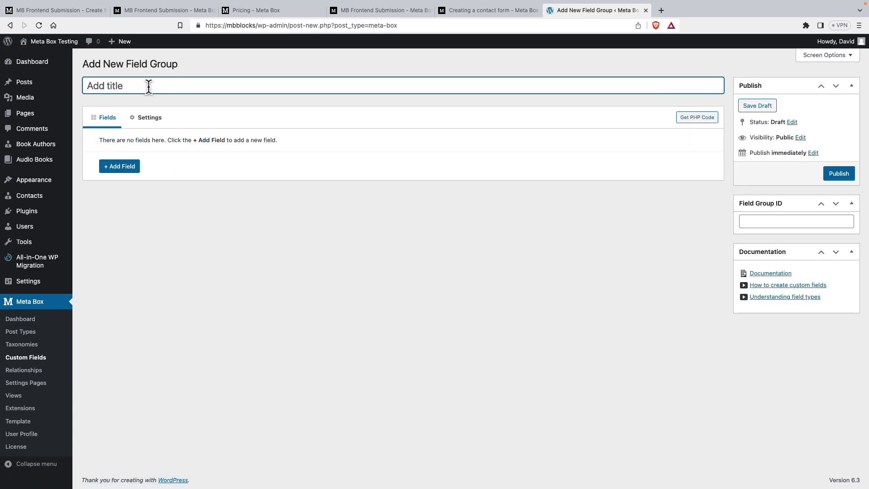
{"action": "type", "text": "Contact Fields"}
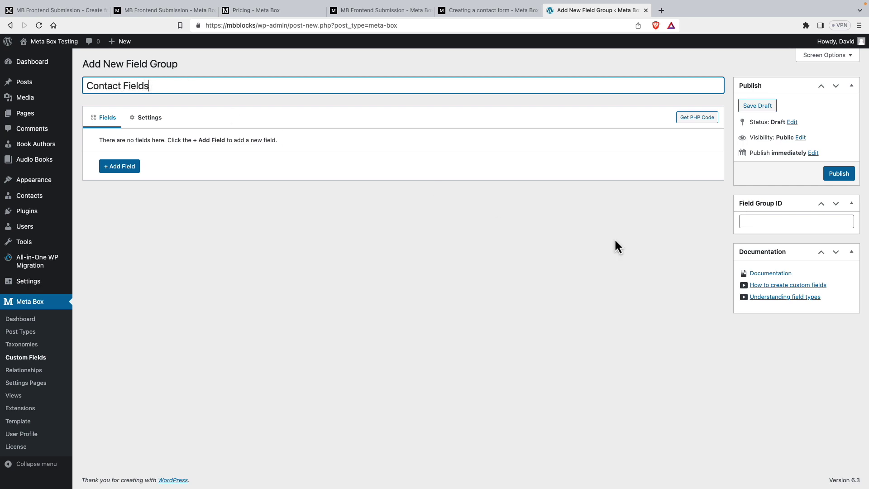
{"action": "left_click", "coordinate": [750, 222]}
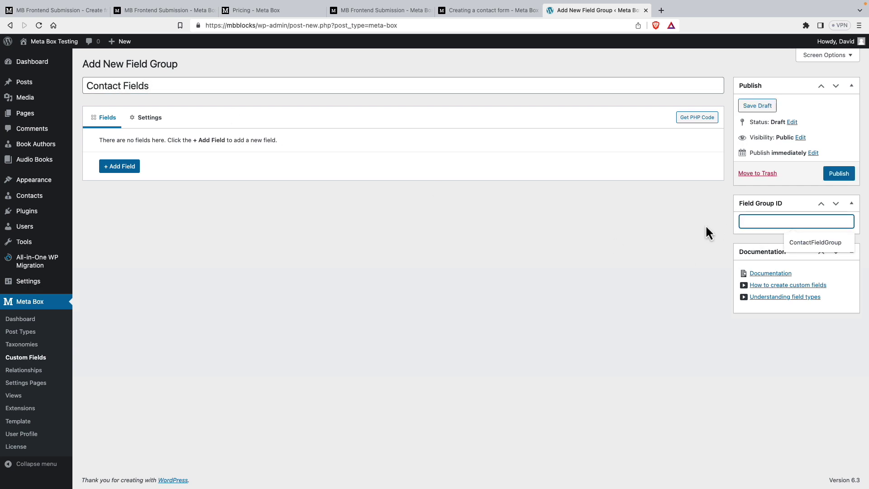
{"action": "type", "text": "contact_fields"}
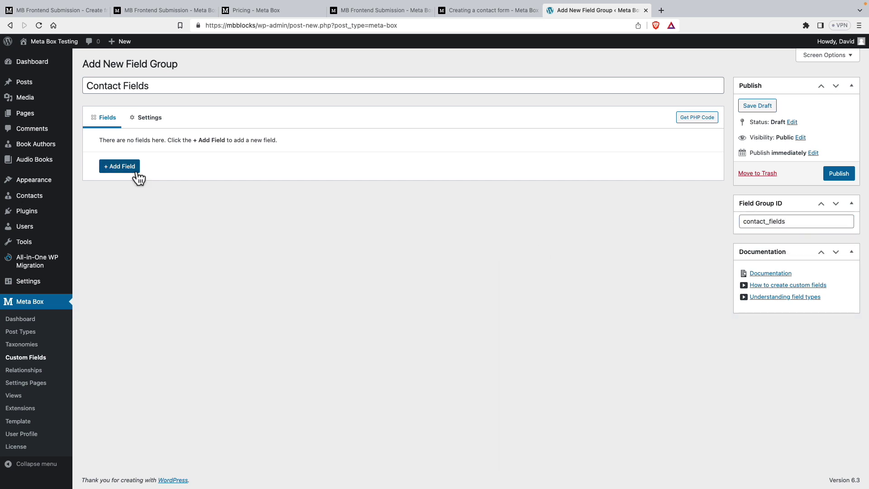
- Add a required Text field labelled Your Name with placeholder Your Name and size 50
{"action": "left_click", "coordinate": [126, 167]}
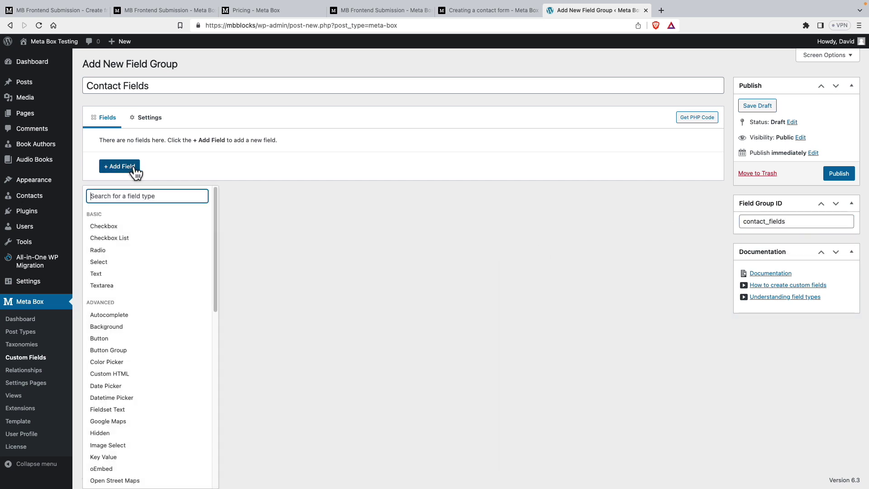
{"action": "left_click", "coordinate": [101, 274]}
{"action": "left_click", "coordinate": [200, 159]}
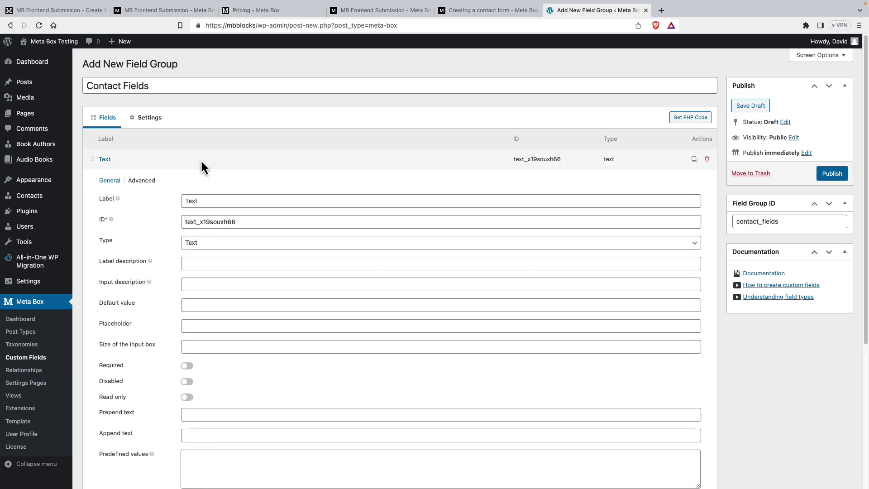
{"action": "left_click_drag", "start_coordinate": [208, 201], "coordinate": [180, 204]}
{"action": "type", "text": "Your Name"}
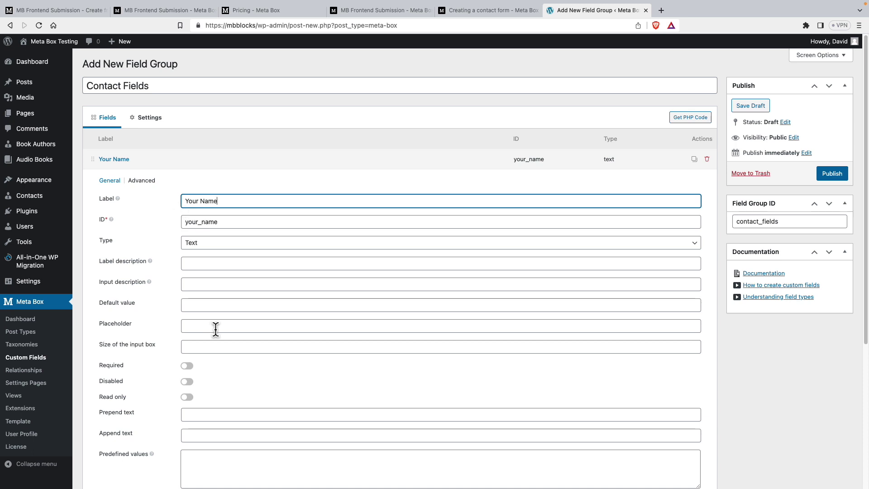
{"action": "left_click", "coordinate": [209, 326]}
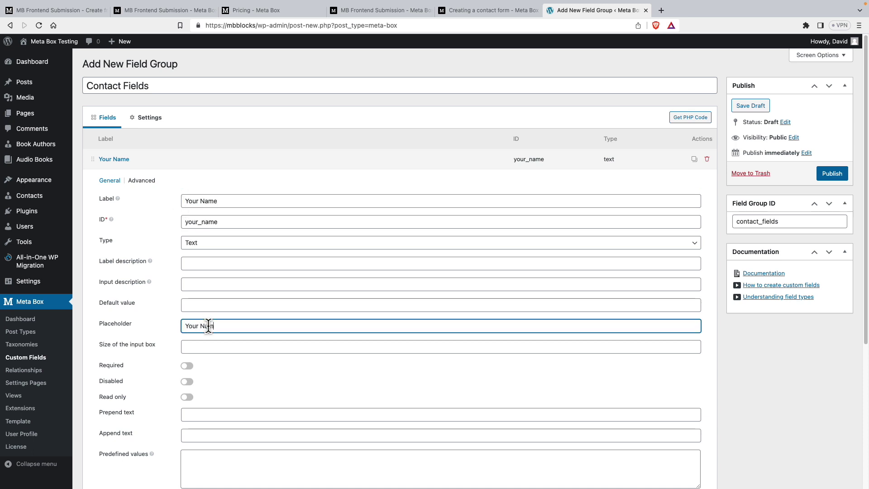
{"action": "left_click", "coordinate": [208, 347]}
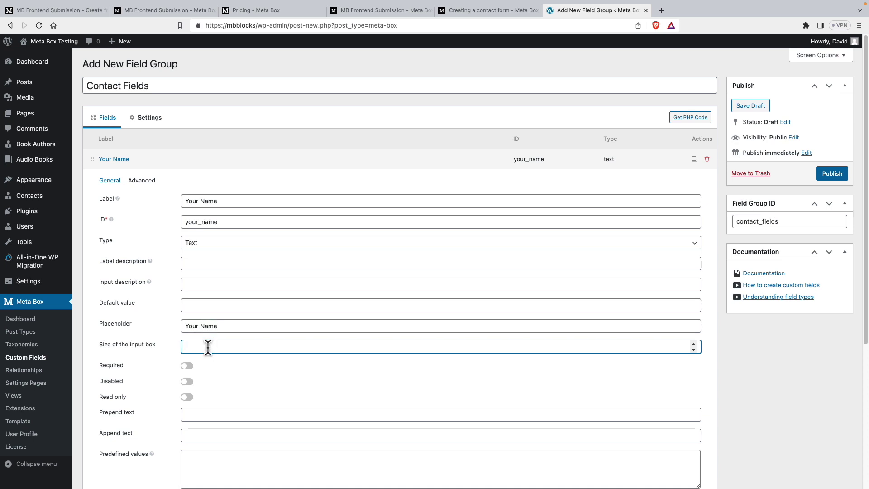
{"action": "left_click", "coordinate": [187, 366]}
{"action": "scroll", "coordinate": [222, 365], "scroll_direction": "down", "scroll_amount": 5}
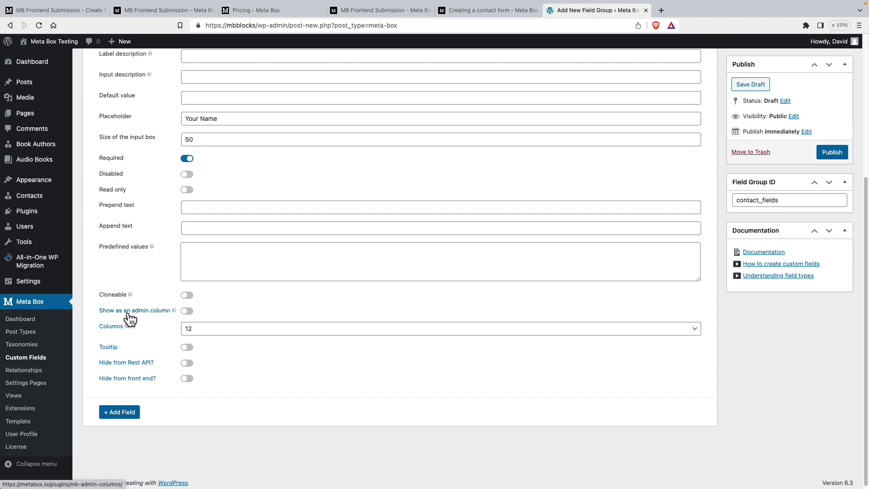
- Show Your Name as a Submitted By admin column replacing the title, 6 columns wide
{"action": "left_click", "coordinate": [190, 312]}
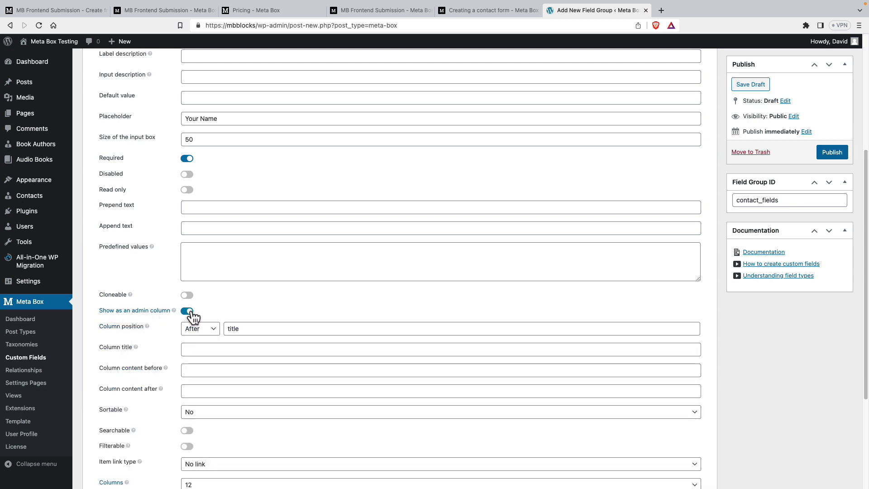
{"action": "left_click", "coordinate": [204, 330]}
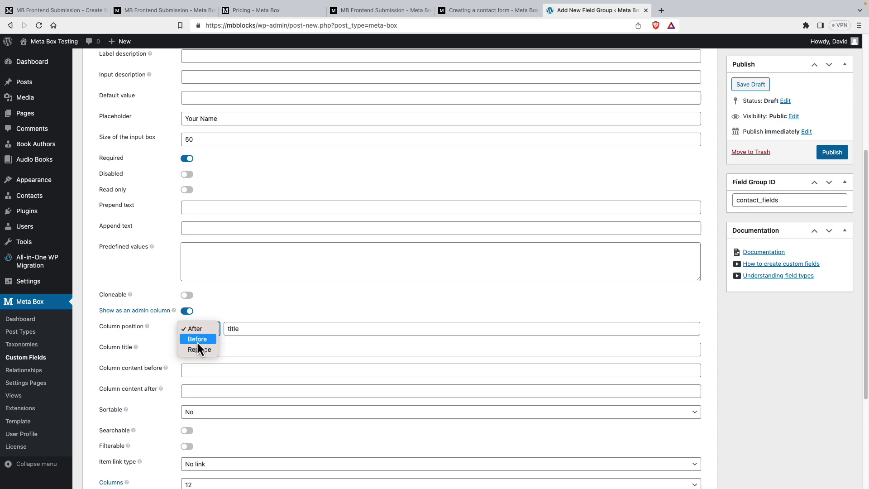
{"action": "left_click", "coordinate": [195, 349]}
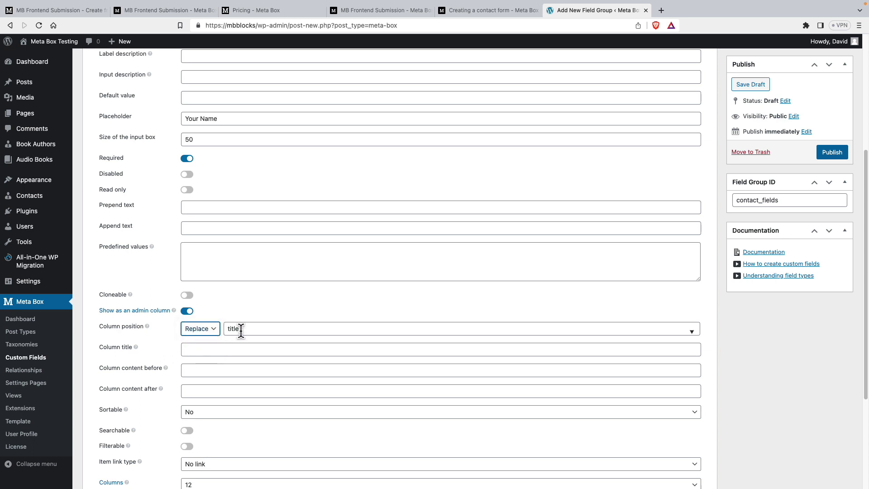
{"action": "scroll", "coordinate": [155, 349], "scroll_direction": "down", "scroll_amount": 5}
{"action": "left_click", "coordinate": [200, 238]}
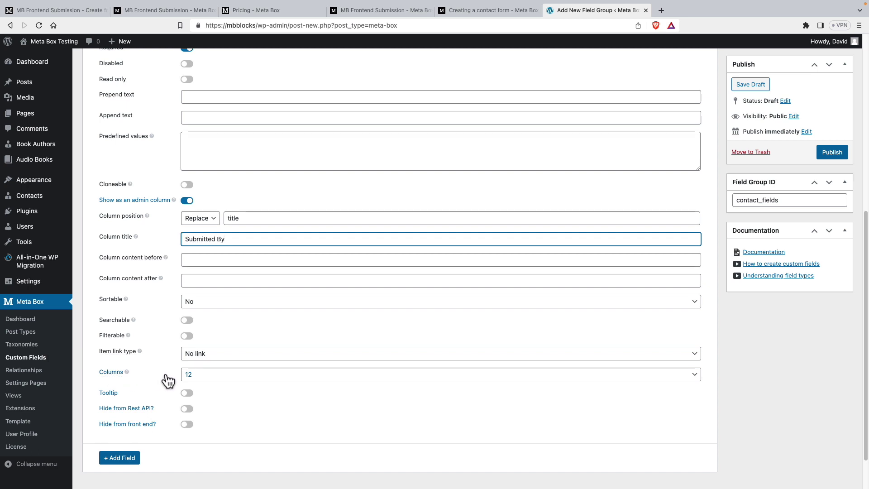
{"action": "left_click", "coordinate": [198, 373]}
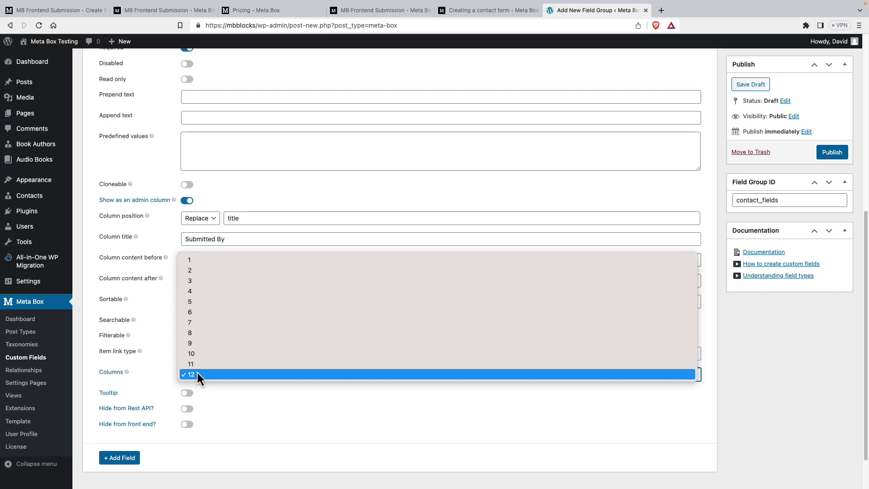
{"action": "left_click", "coordinate": [195, 312]}
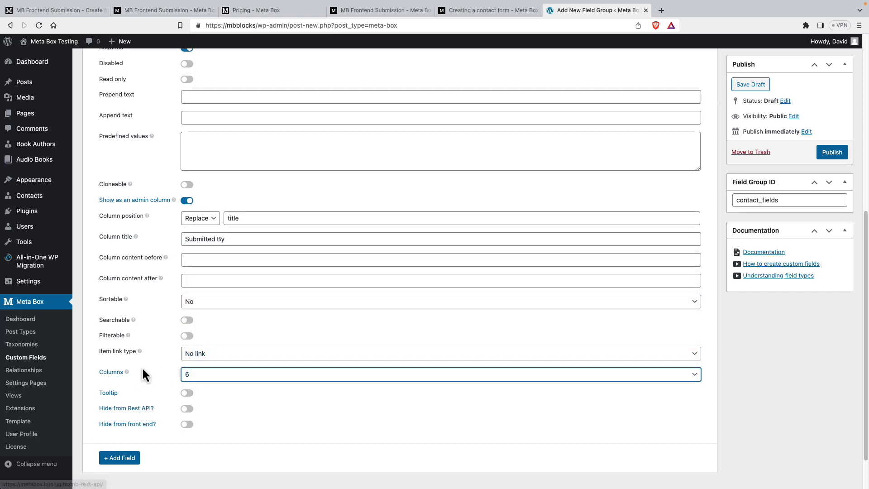
{"action": "scroll", "coordinate": [142, 367], "scroll_direction": "down", "scroll_amount": 2}
{"action": "scroll", "coordinate": [141, 366], "scroll_direction": "up", "scroll_amount": 15}
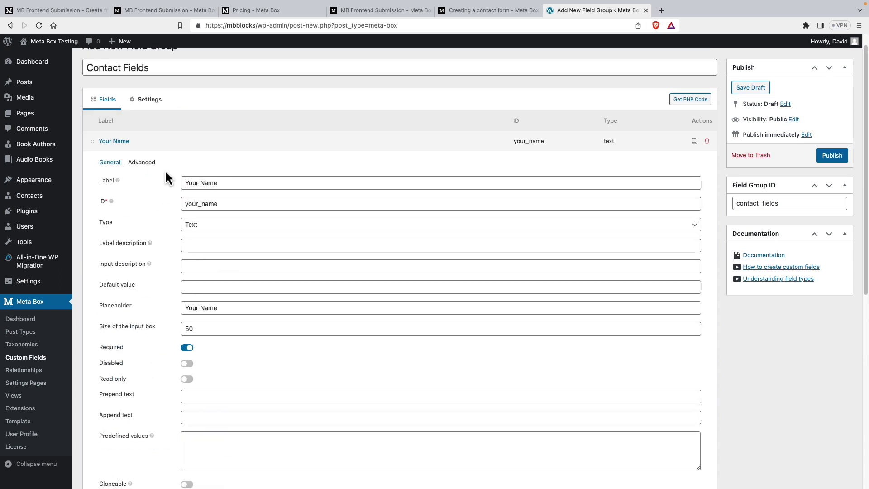
- Collapse Your Name and add an Email field labelled Your Email
{"action": "left_click", "coordinate": [180, 147]}
{"action": "left_click", "coordinate": [123, 186]}
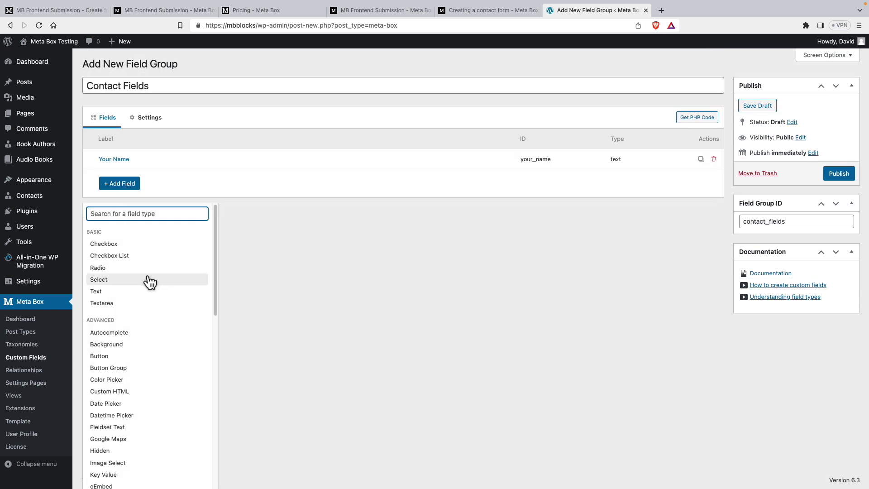
{"action": "scroll", "coordinate": [146, 292], "scroll_direction": "down", "scroll_amount": 5}
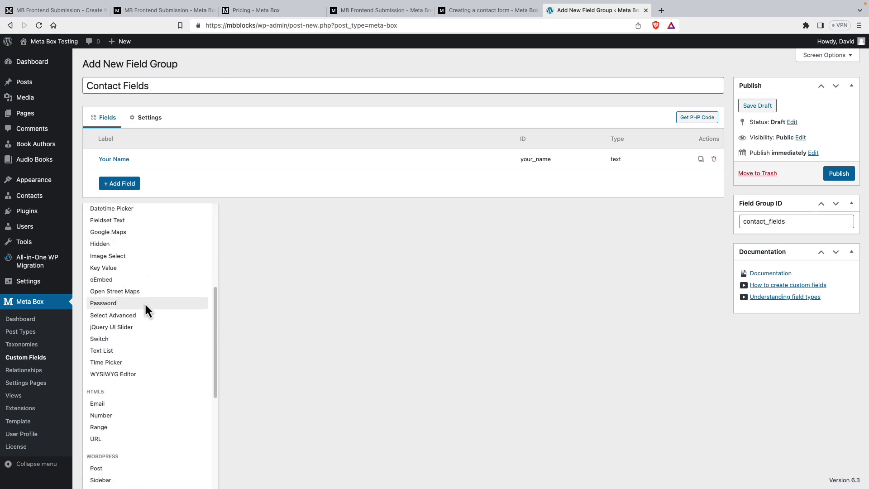
{"action": "left_click", "coordinate": [97, 403]}
{"action": "left_click", "coordinate": [184, 177]}
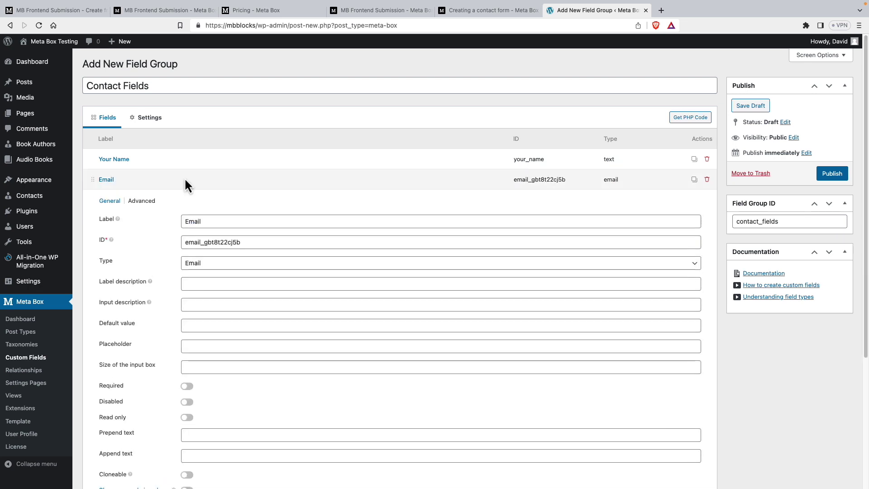
{"action": "left_click", "coordinate": [186, 221]}
{"action": "type", "text": "You"}
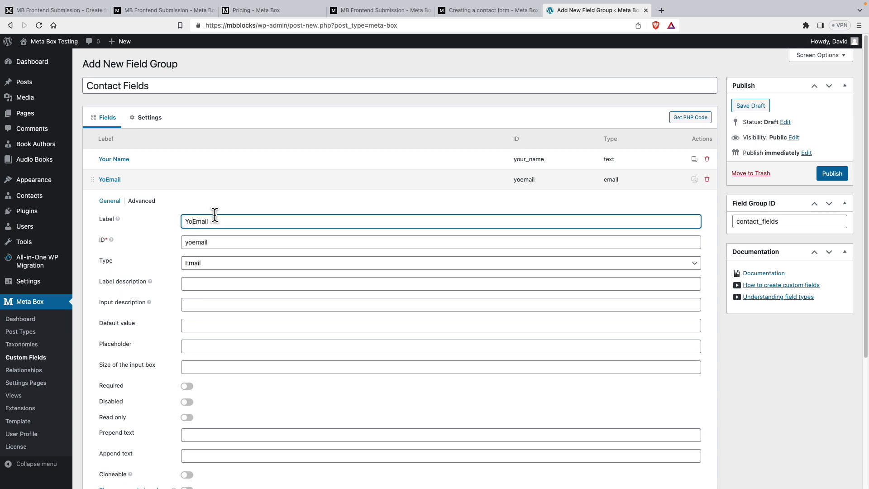
{"action": "key", "text": "BackSpace"}
{"action": "type", "text": "r"}
- Give Your Email the placeholder 'Your Email Address', make it required, and set its input size
{"action": "left_click", "coordinate": [203, 345]}
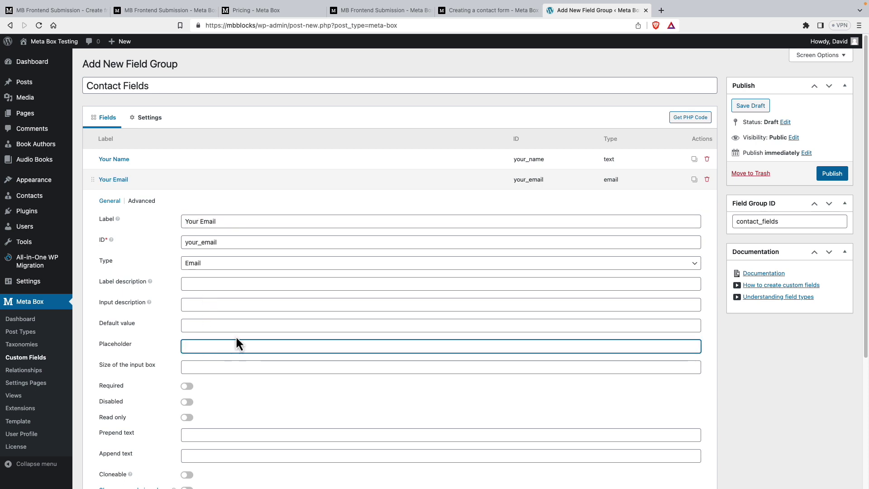
{"action": "type", "text": "You"}
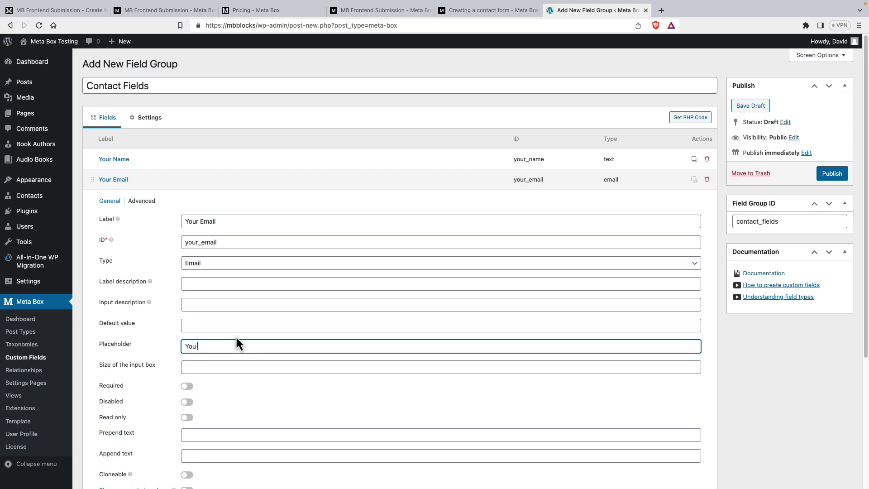
{"action": "key", "text": "BackSpace"}
{"action": "type", "text": "r Email Address"}
{"action": "left_click", "coordinate": [187, 386]}
{"action": "scroll", "coordinate": [215, 372], "scroll_direction": "down", "scroll_amount": 3}
{"action": "left_click", "coordinate": [212, 258]}
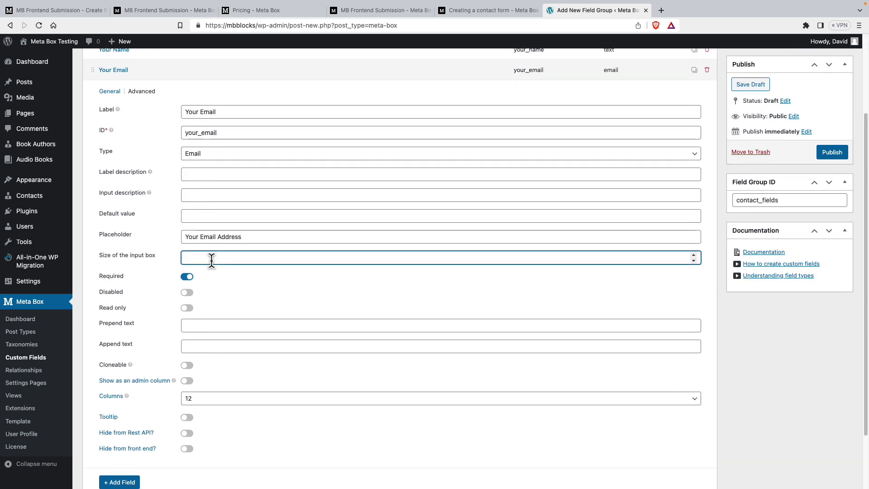
{"action": "scroll", "coordinate": [223, 279], "scroll_direction": "down", "scroll_amount": 2}
- Show Your Email as an admin column titled Email after your_name, 6 columns wide
{"action": "left_click", "coordinate": [190, 331]}
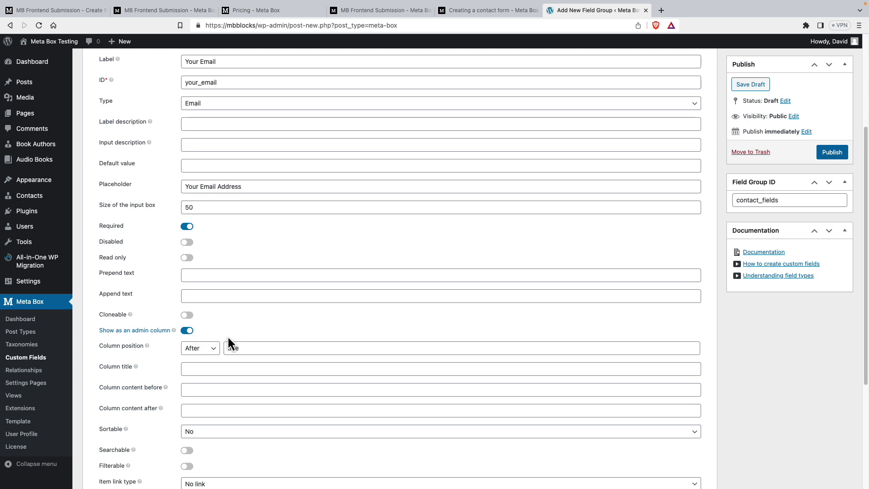
{"action": "left_click", "coordinate": [261, 349]}
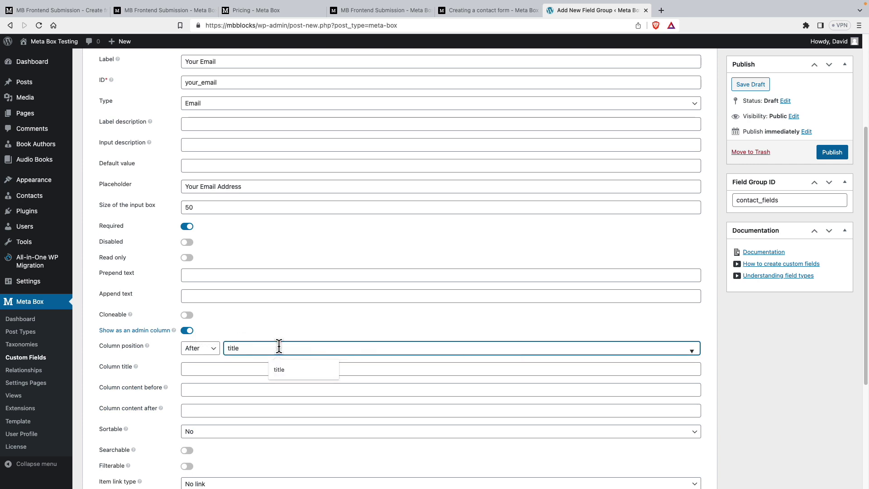
{"action": "left_click_drag", "start_coordinate": [261, 345], "coordinate": [231, 346]}
{"action": "key", "text": "BackSpace"}
{"action": "left_click", "coordinate": [241, 348]}
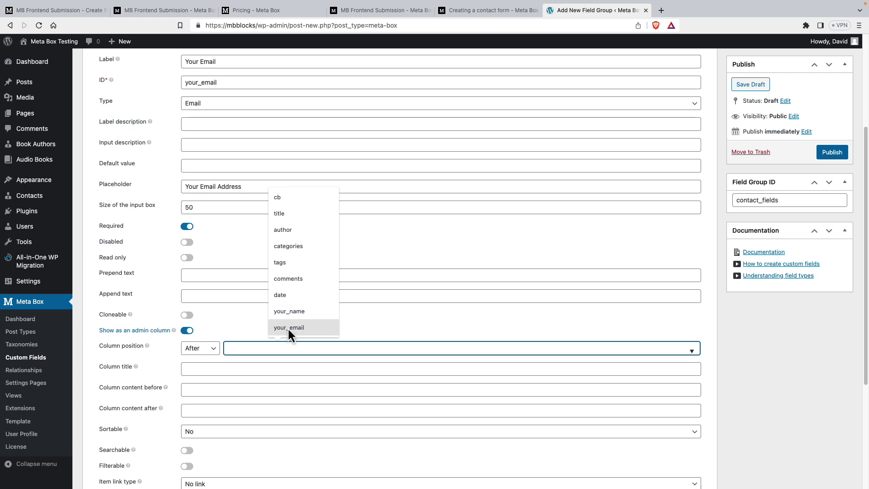
{"action": "left_click", "coordinate": [290, 312]}
{"action": "scroll", "coordinate": [281, 324], "scroll_direction": "down", "scroll_amount": 3}
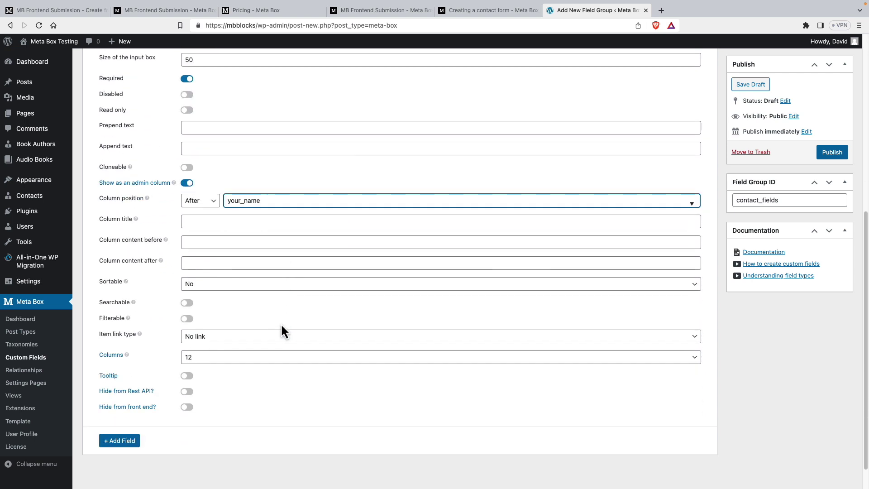
{"action": "left_click", "coordinate": [197, 221]}
{"action": "type", "text": "Email"}
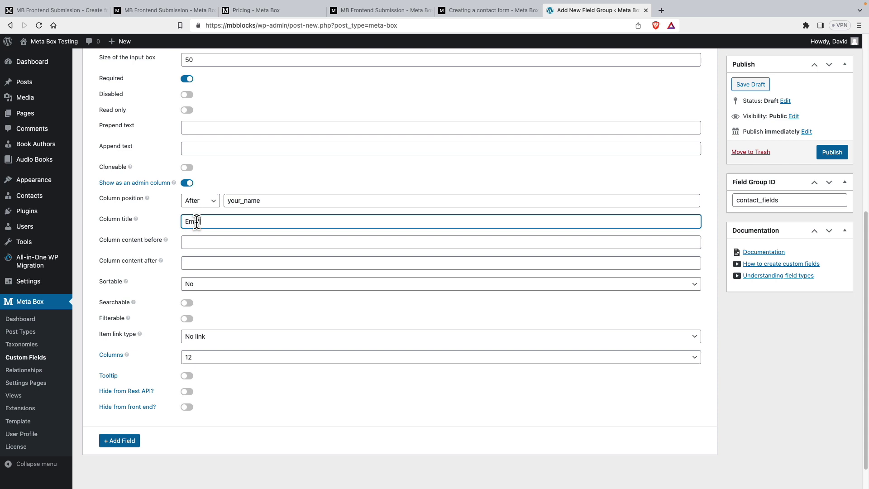
{"action": "left_click", "coordinate": [197, 357]}
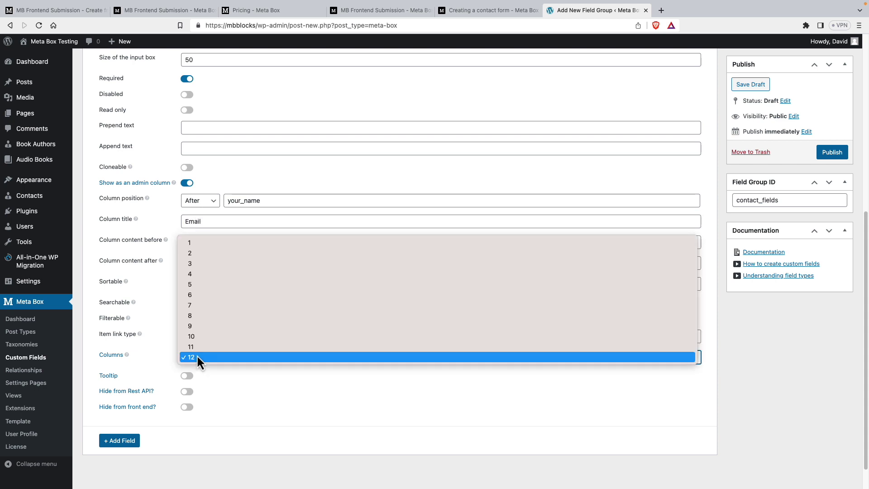
{"action": "left_click", "coordinate": [200, 295]}
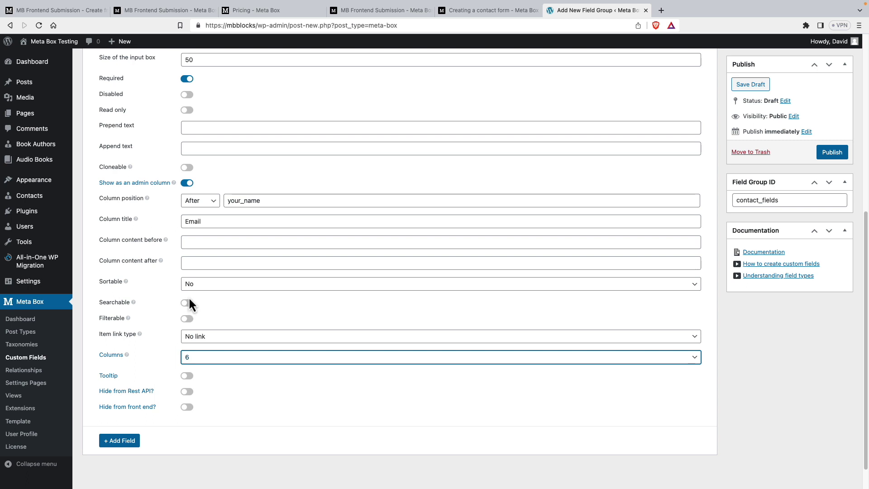
{"action": "scroll", "coordinate": [188, 297], "scroll_direction": "up", "scroll_amount": 10}
- Add a Subject text field defaulting to 'Contact Form Submission' with input size 50
{"action": "left_click", "coordinate": [207, 162]}
{"action": "left_click", "coordinate": [122, 206]}
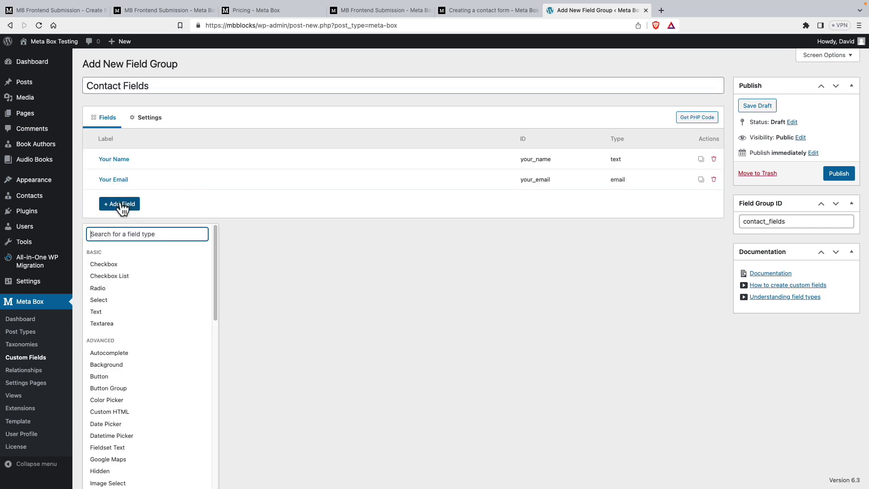
{"action": "left_click", "coordinate": [141, 312]}
{"action": "left_click", "coordinate": [235, 201]}
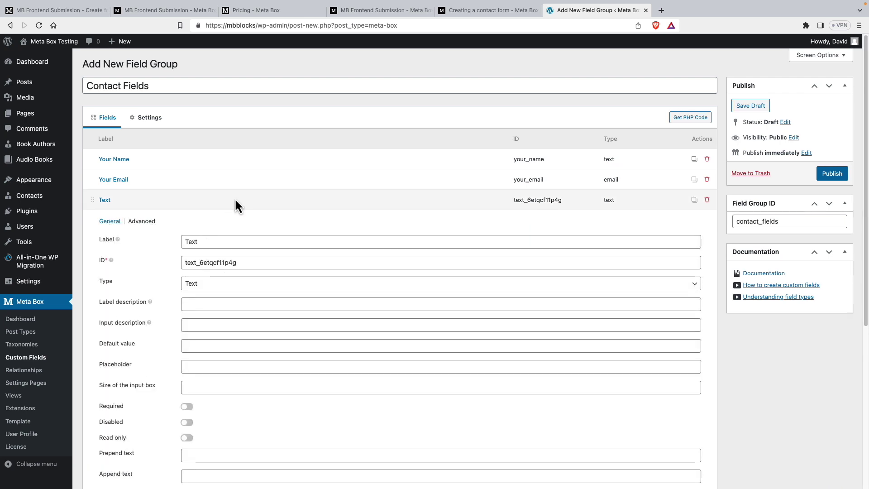
{"action": "left_click_drag", "start_coordinate": [199, 242], "coordinate": [179, 248]}
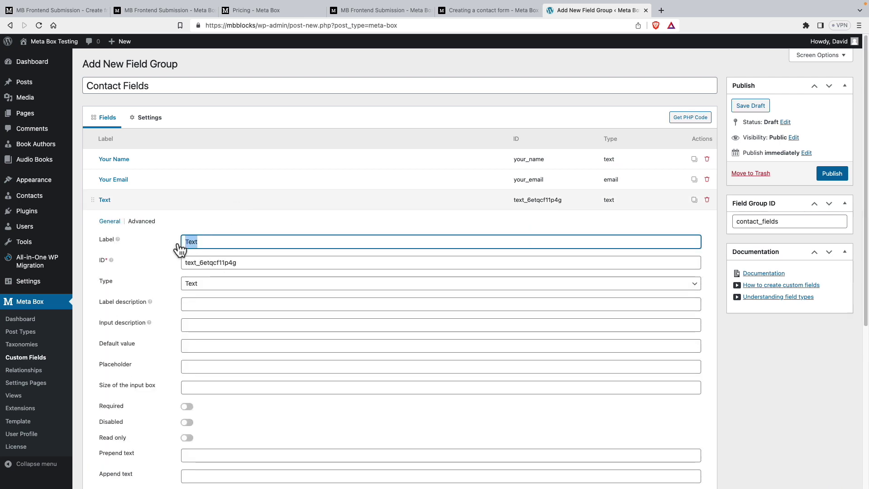
{"action": "type", "text": "Subject"}
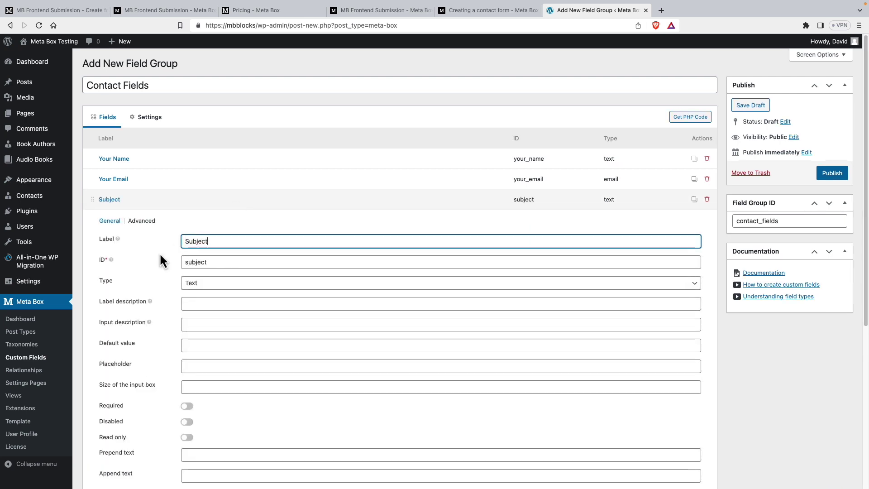
{"action": "scroll", "coordinate": [160, 262], "scroll_direction": "down", "scroll_amount": 3}
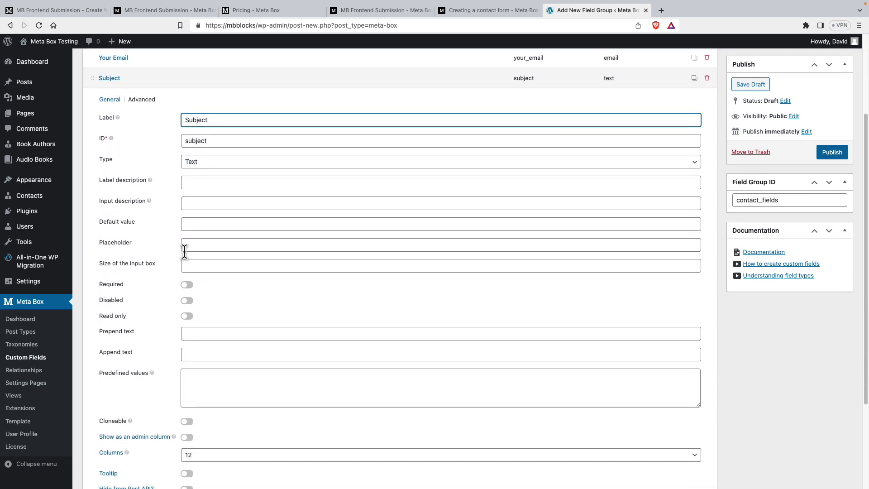
{"action": "left_click", "coordinate": [191, 225]}
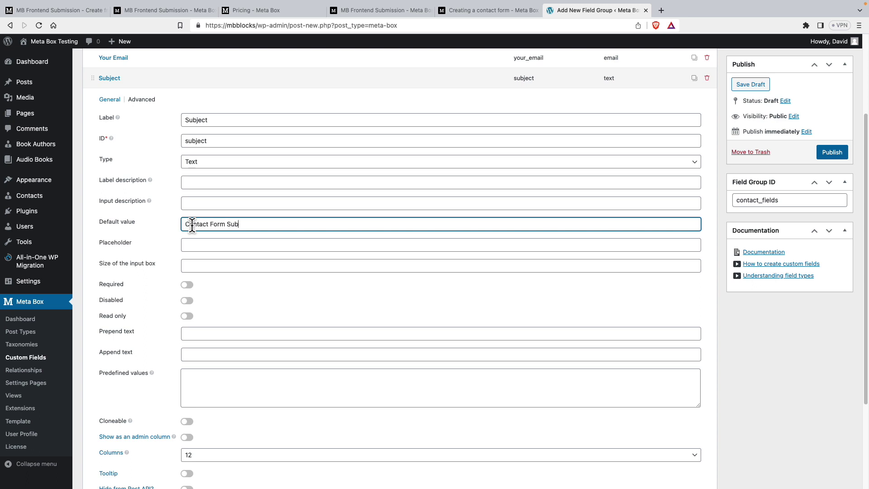
{"action": "type", "text": "Contact Form Submission"}
{"action": "left_click", "coordinate": [193, 266]}
- Show Subject as an admin column titled Subject after your_email, 6 columns wide
{"action": "scroll", "coordinate": [156, 233], "scroll_direction": "down", "scroll_amount": 5}
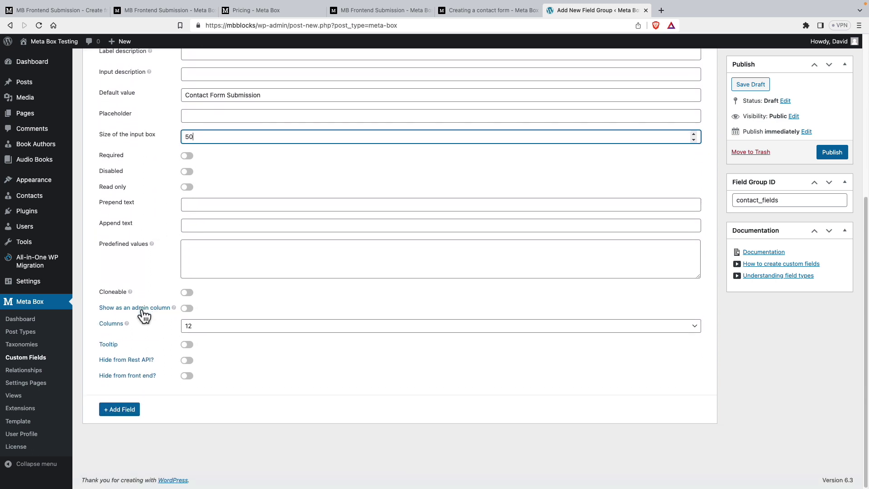
{"action": "left_click", "coordinate": [189, 309]}
{"action": "left_click", "coordinate": [257, 326]}
{"action": "key", "text": "BackSpace"}
{"action": "key", "text": "BackSpace"}
{"action": "key", "text": "BackSpace"}
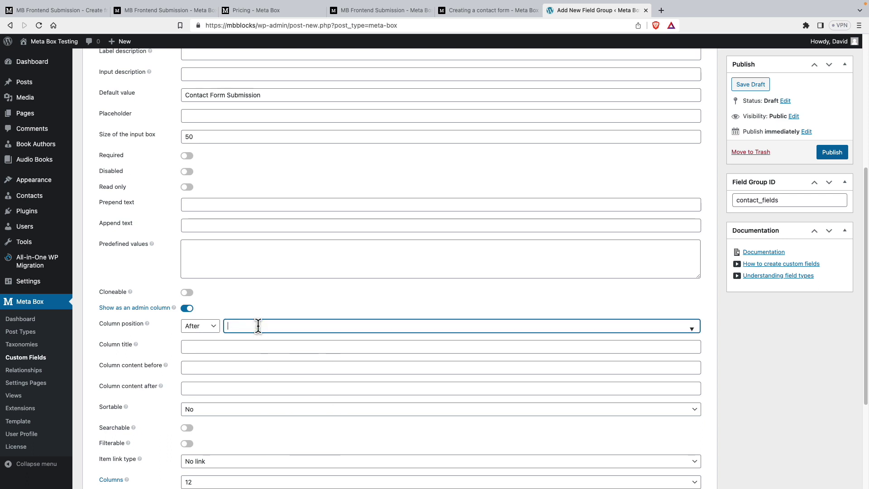
{"action": "left_click", "coordinate": [258, 326]}
{"action": "left_click", "coordinate": [287, 288]}
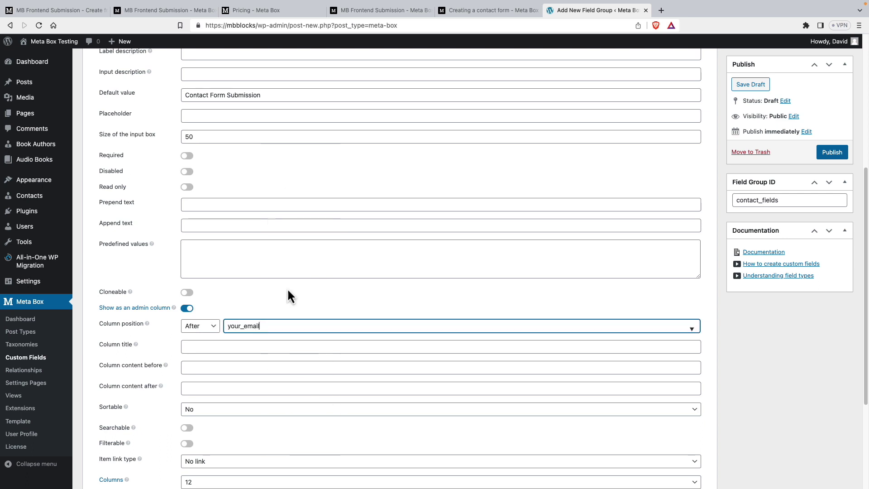
{"action": "scroll", "coordinate": [278, 293], "scroll_direction": "down", "scroll_amount": 2}
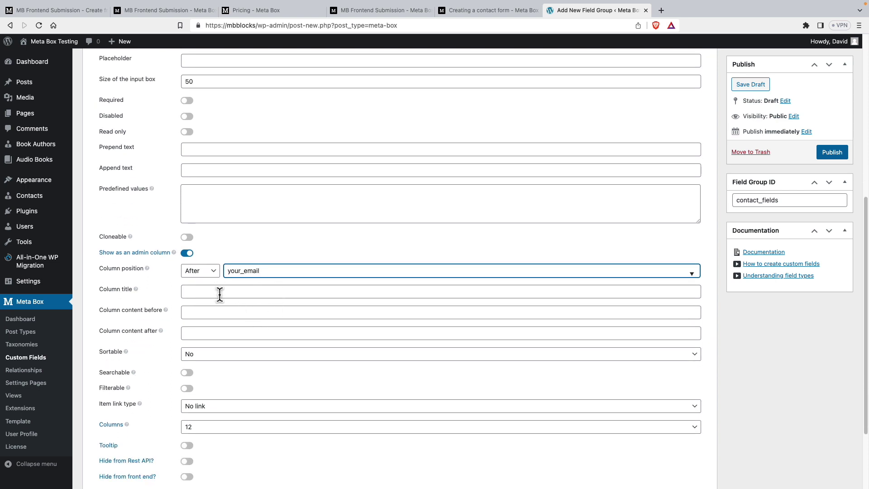
{"action": "left_click", "coordinate": [220, 293]}
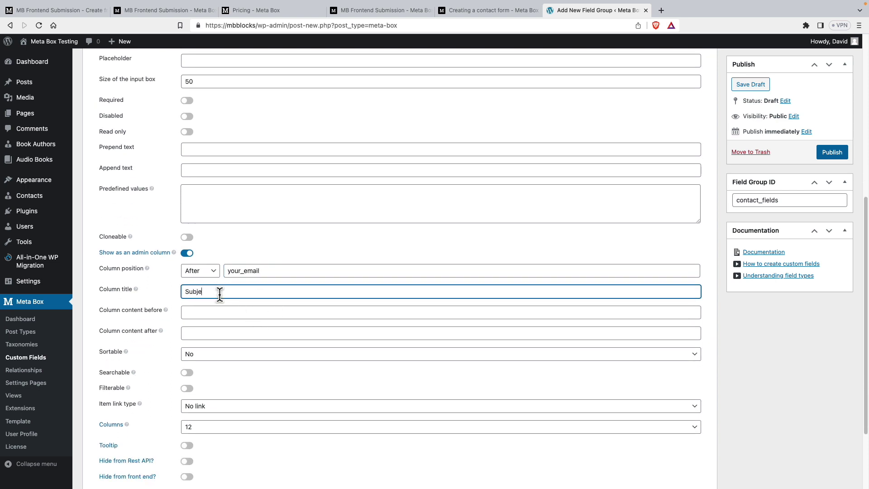
{"action": "scroll", "coordinate": [221, 302], "scroll_direction": "down", "scroll_amount": 3}
{"action": "left_click", "coordinate": [216, 325]}
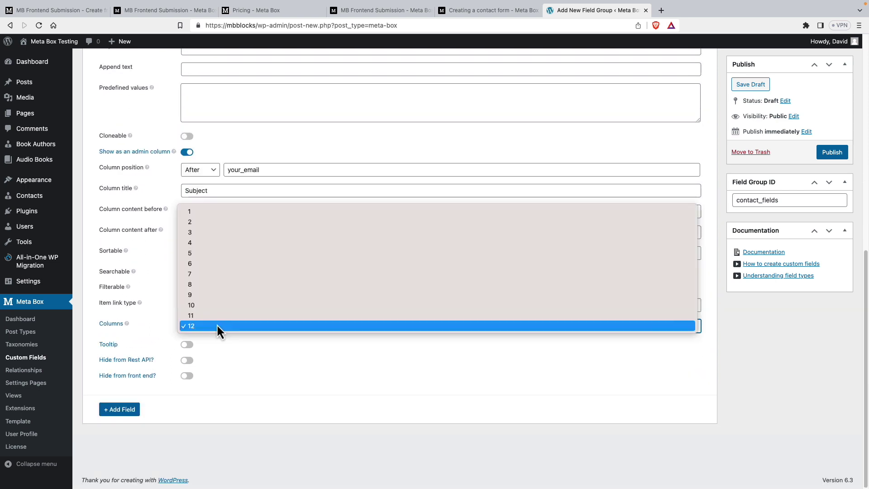
{"action": "left_click", "coordinate": [207, 262]}
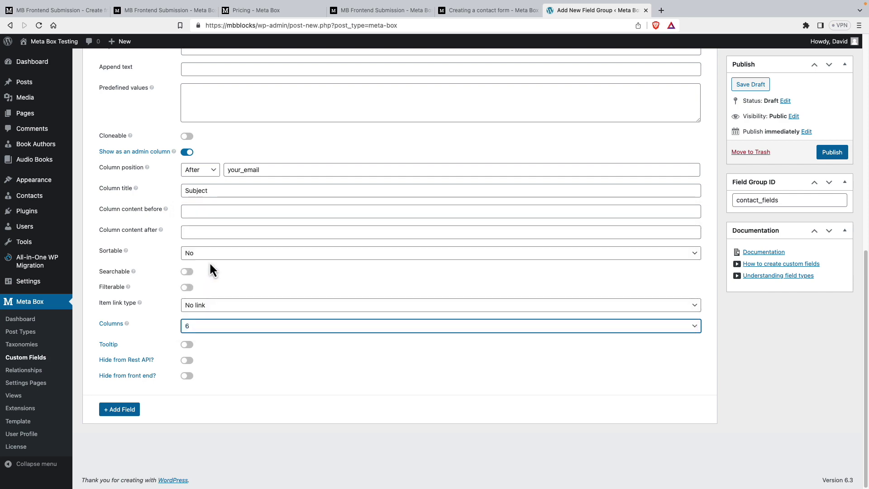
{"action": "scroll", "coordinate": [209, 263], "scroll_direction": "up", "scroll_amount": 10}
- Add a new Textarea field to the group and label it Message
{"action": "left_click", "coordinate": [224, 151]}
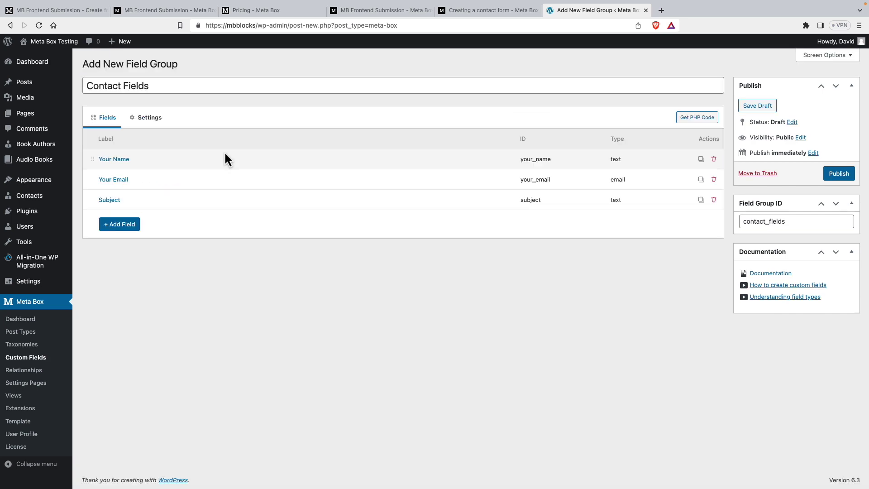
{"action": "left_click", "coordinate": [124, 225]}
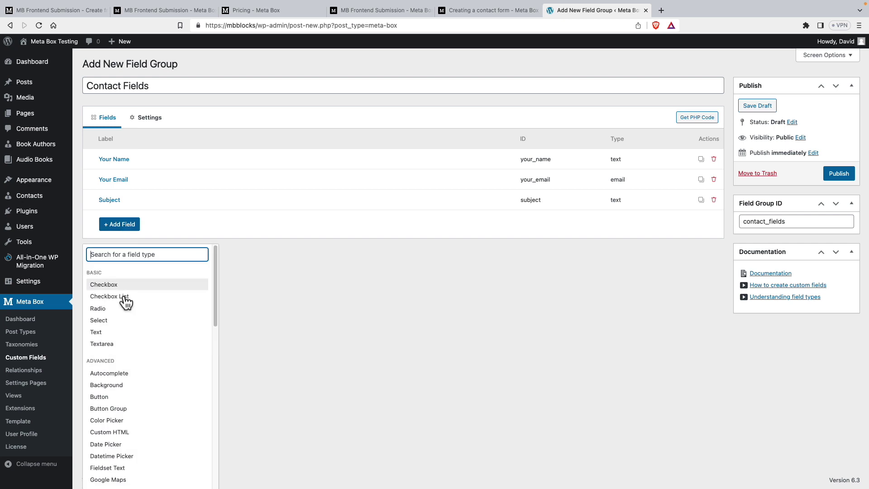
{"action": "left_click", "coordinate": [106, 351]}
{"action": "left_click", "coordinate": [227, 220]}
{"action": "double_click", "coordinate": [181, 267]}
{"action": "type", "text": "Message"}
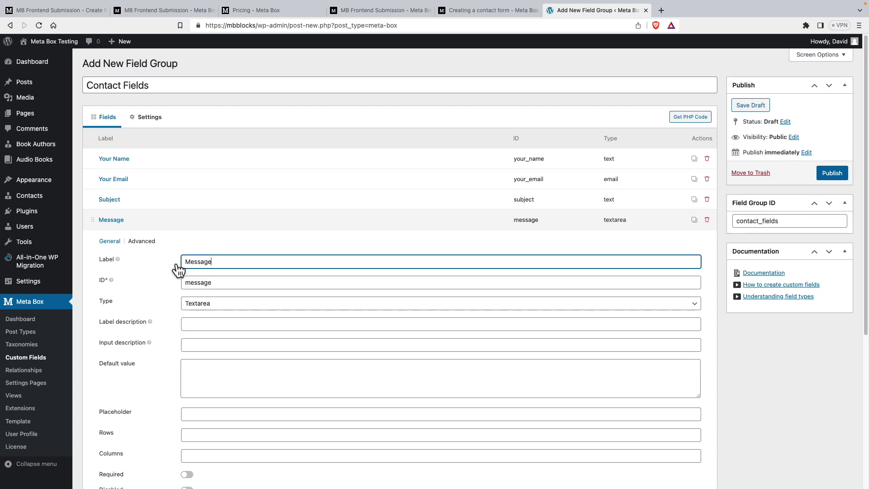
{"action": "scroll", "coordinate": [178, 269], "scroll_direction": "down", "scroll_amount": 5}
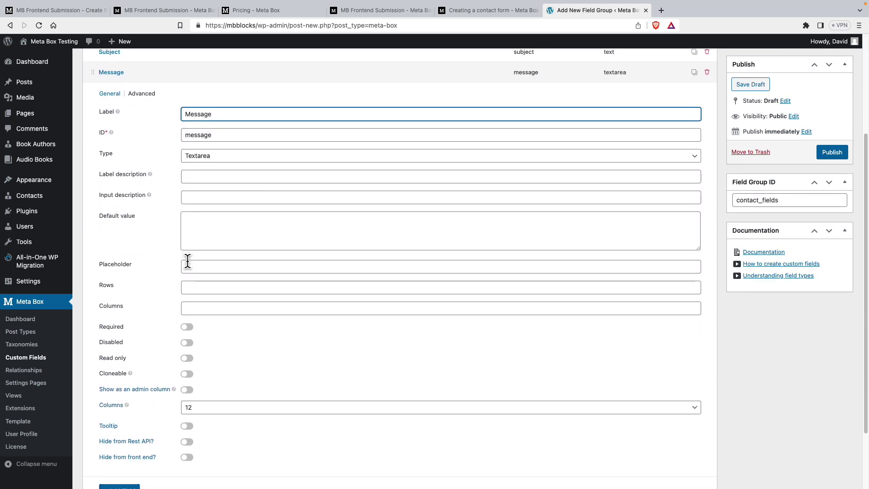
- Give the Message field the placeholder 'Your Message' and make it required
{"action": "left_click", "coordinate": [196, 268]}
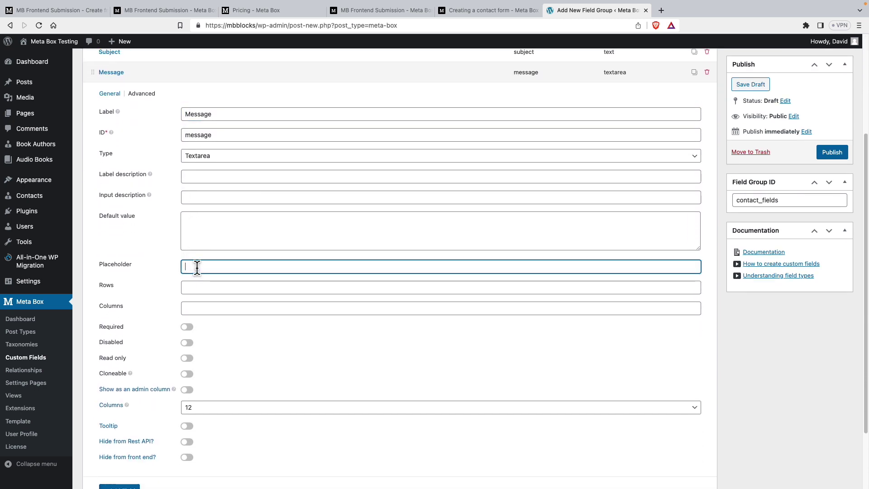
{"action": "type", "text": "You"}
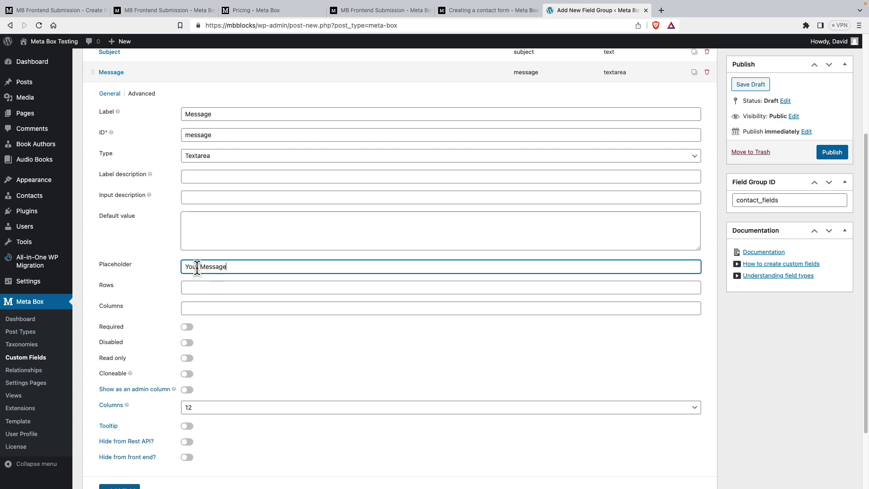
{"action": "type", "text": "r Message"}
{"action": "left_click", "coordinate": [196, 287]}
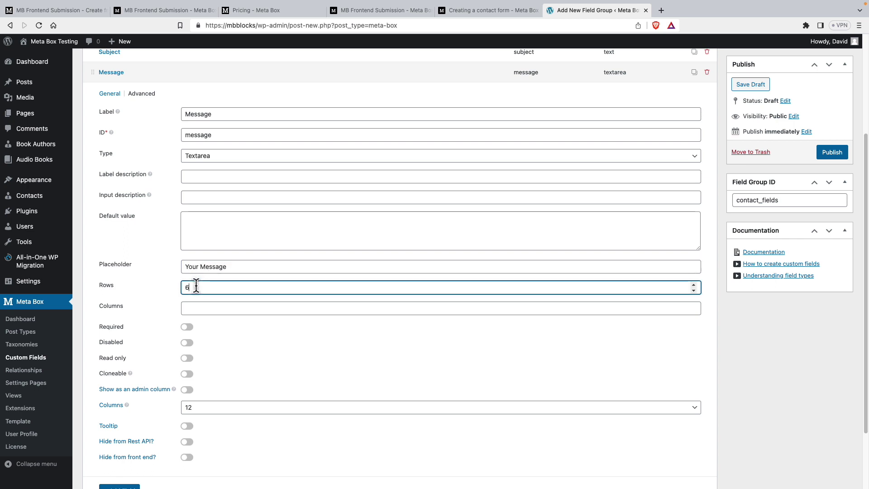
{"action": "left_click", "coordinate": [200, 308]}
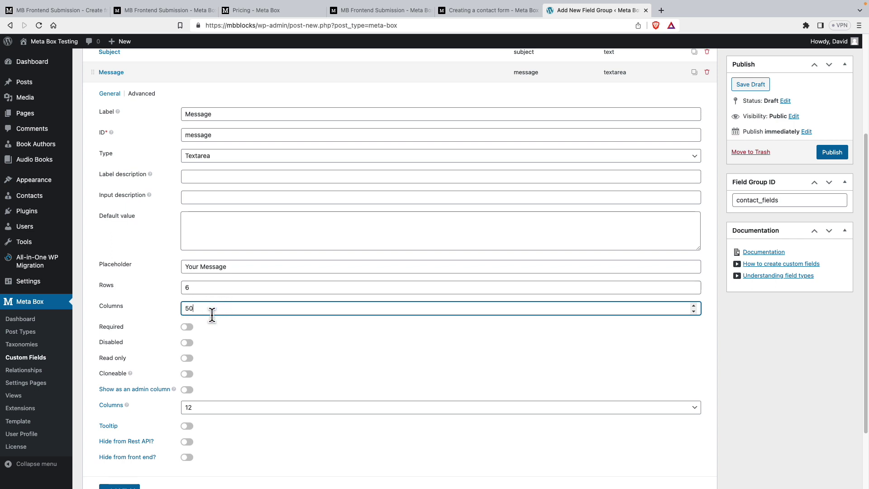
{"action": "left_click", "coordinate": [188, 327]}
{"action": "scroll", "coordinate": [241, 327], "scroll_direction": "down", "scroll_amount": 2}
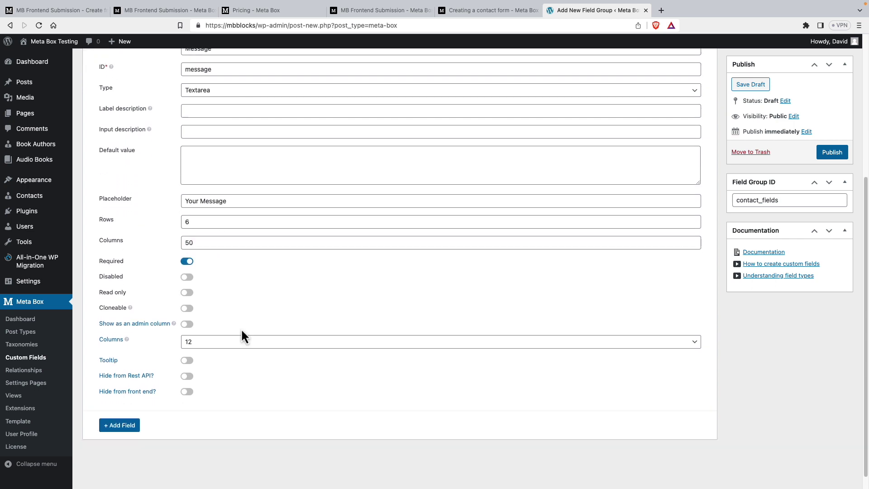
- Show Message as an admin column titled Message after subject, and set its width to 6 columns
{"action": "left_click", "coordinate": [192, 325]}
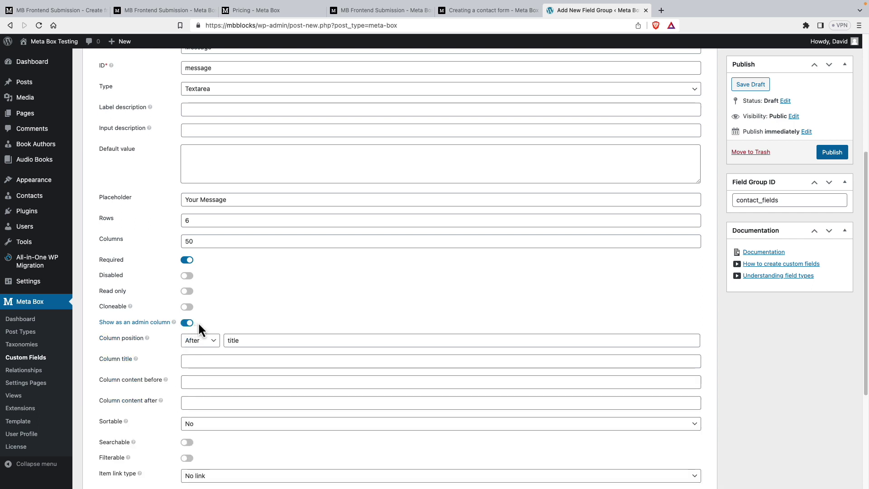
{"action": "scroll", "coordinate": [217, 330], "scroll_direction": "down", "scroll_amount": 4}
{"action": "left_click", "coordinate": [244, 209]}
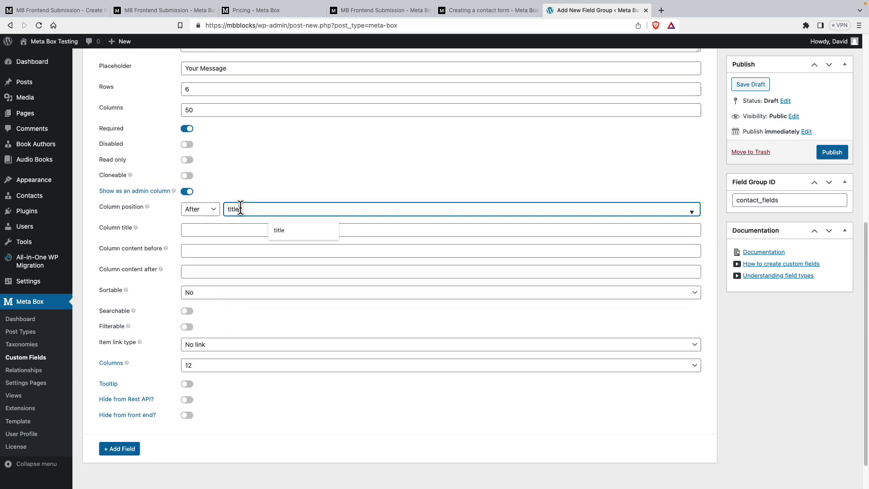
{"action": "key", "text": "BackSpace"}
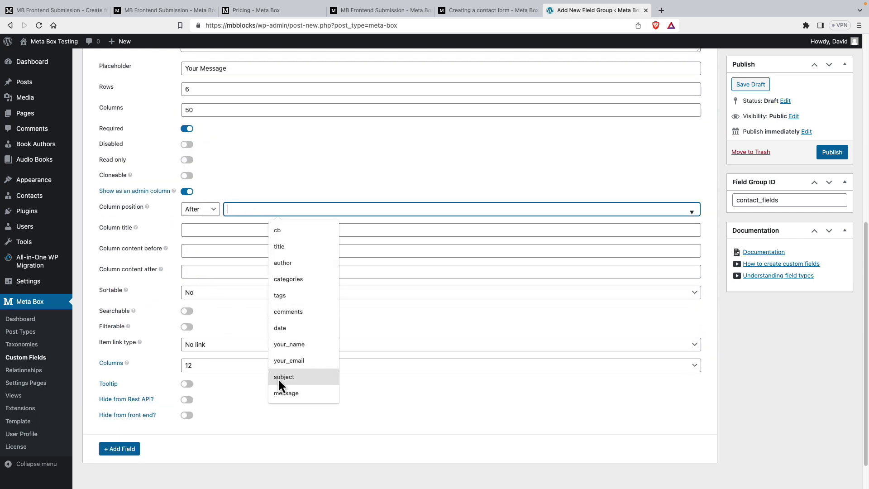
{"action": "left_click", "coordinate": [278, 379]}
{"action": "left_click", "coordinate": [207, 231]}
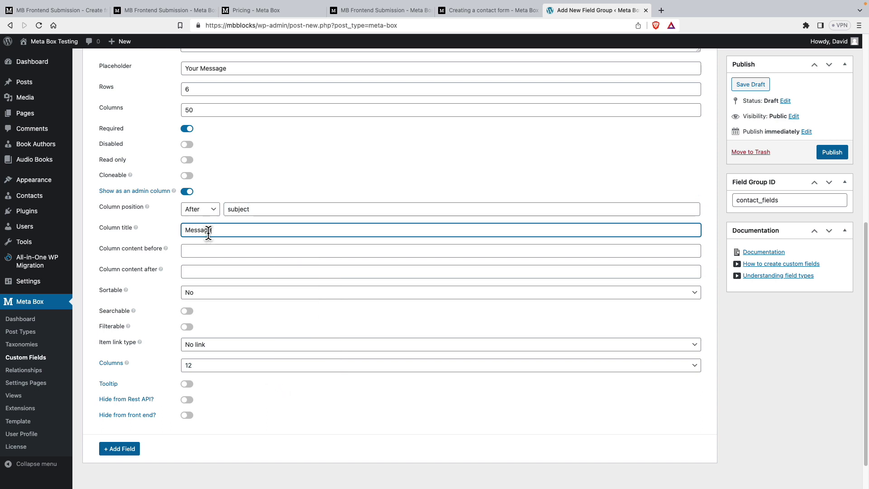
{"action": "left_click", "coordinate": [194, 365]}
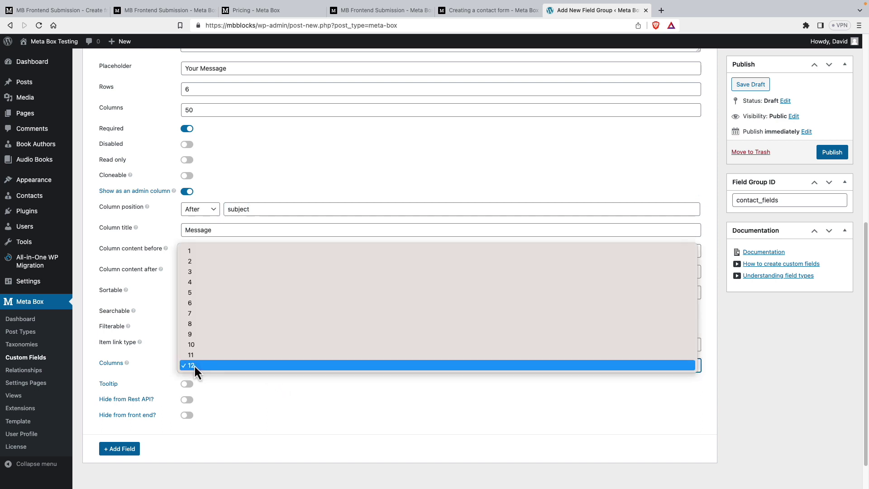
{"action": "left_click", "coordinate": [200, 303]}
{"action": "scroll", "coordinate": [245, 295], "scroll_direction": "up", "scroll_amount": 10}
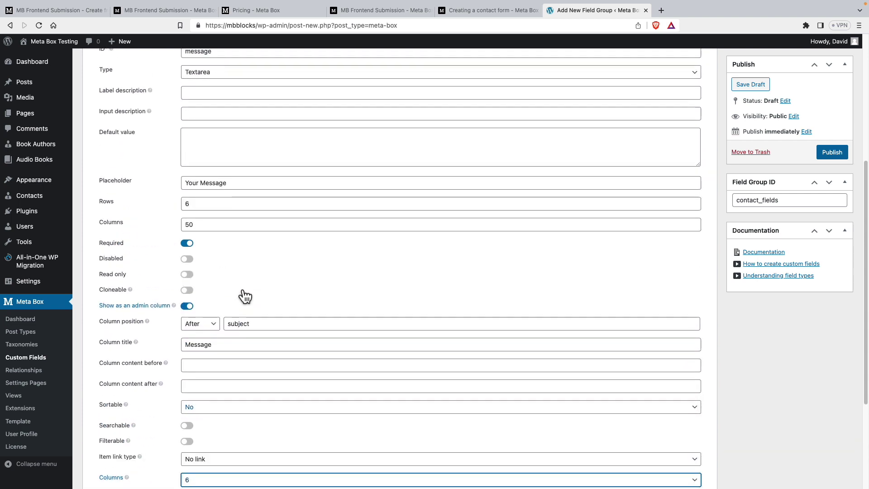
- In the group settings, replace Post with Contact (contact) as the location and publish the group
{"action": "left_click", "coordinate": [195, 223]}
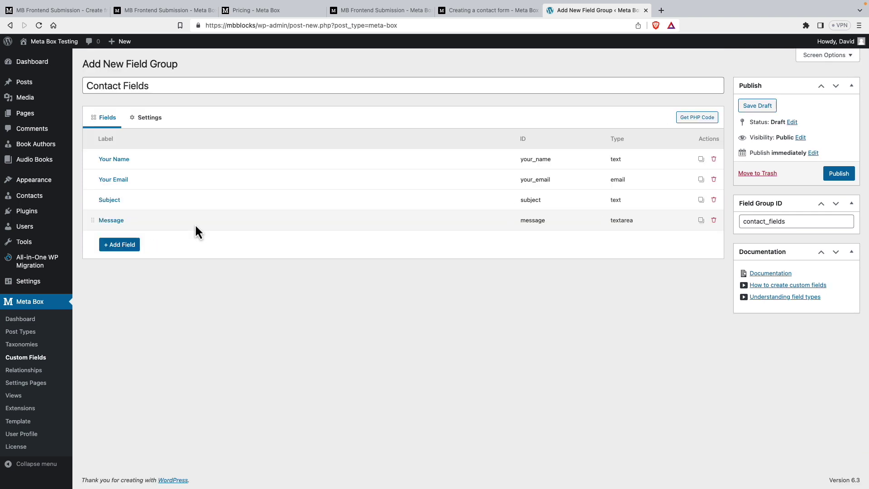
{"action": "left_click", "coordinate": [150, 120]}
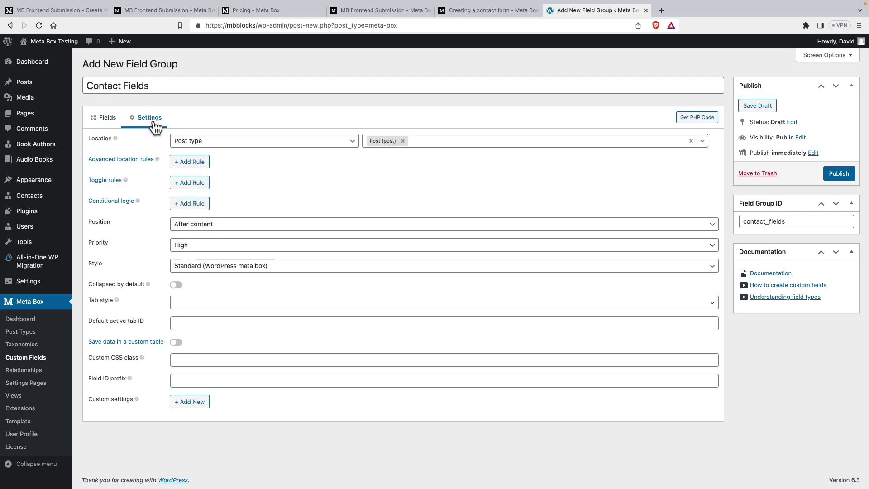
{"action": "left_click", "coordinate": [402, 141]}
{"action": "left_click", "coordinate": [403, 140]}
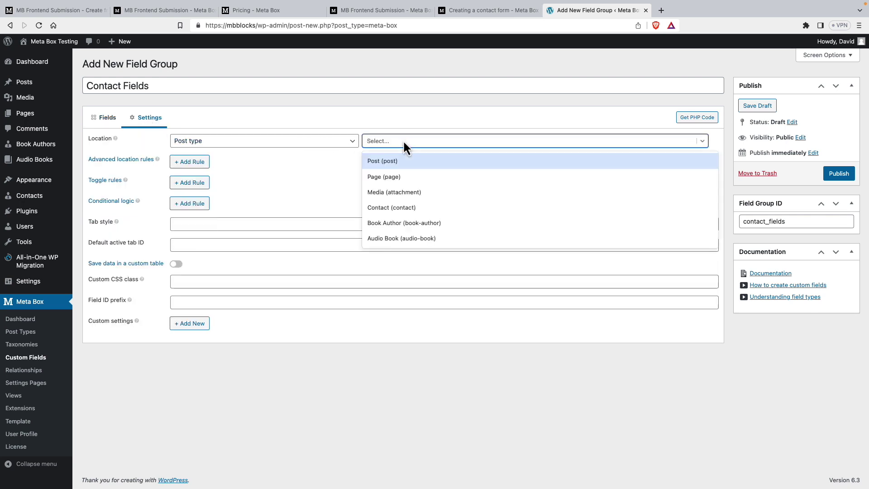
{"action": "left_click", "coordinate": [399, 209]}
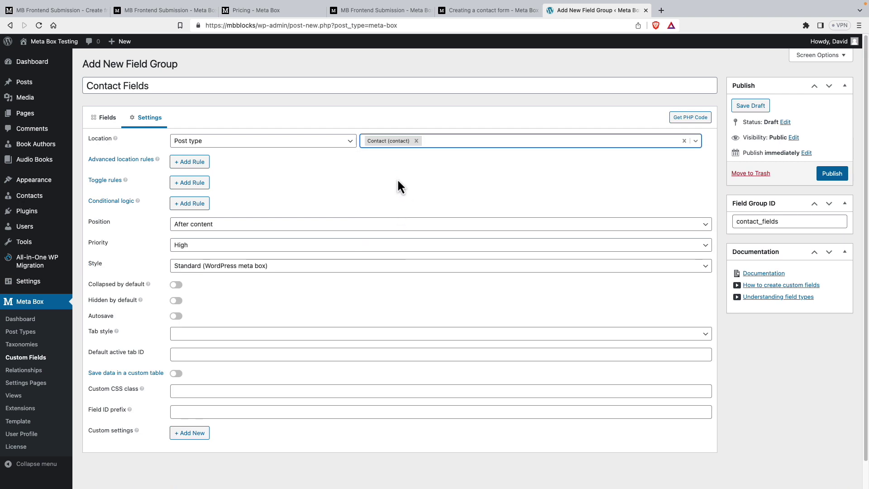
{"action": "left_click", "coordinate": [832, 174]}
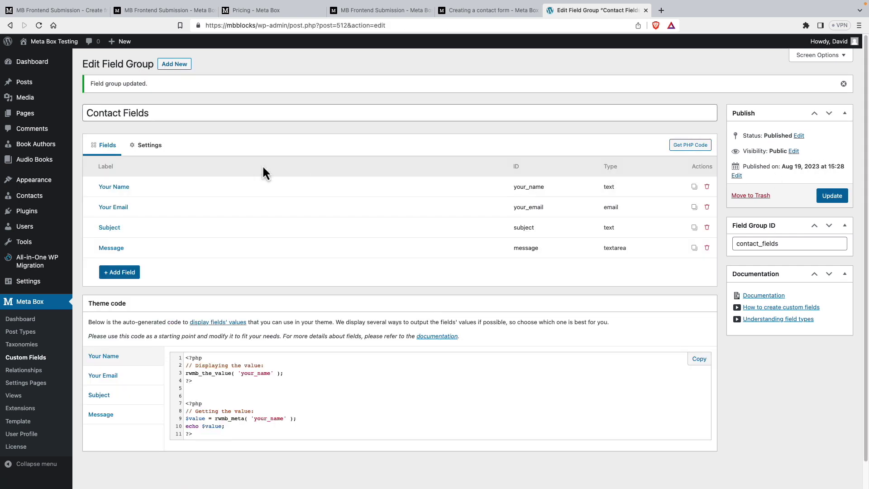
- Preview the Add New Contact editor and the empty All Contacts list, then go to All Pages
{"action": "mouse_move", "coordinate": [23, 198]}
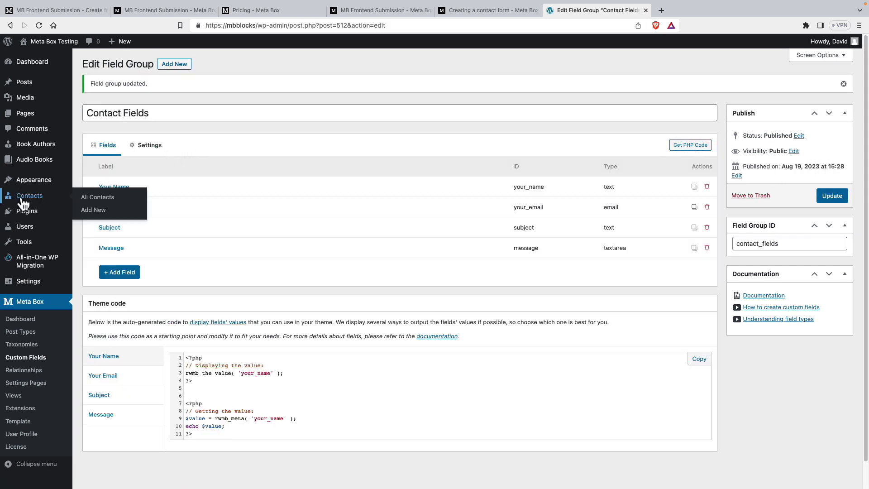
{"action": "left_click", "coordinate": [92, 211]}
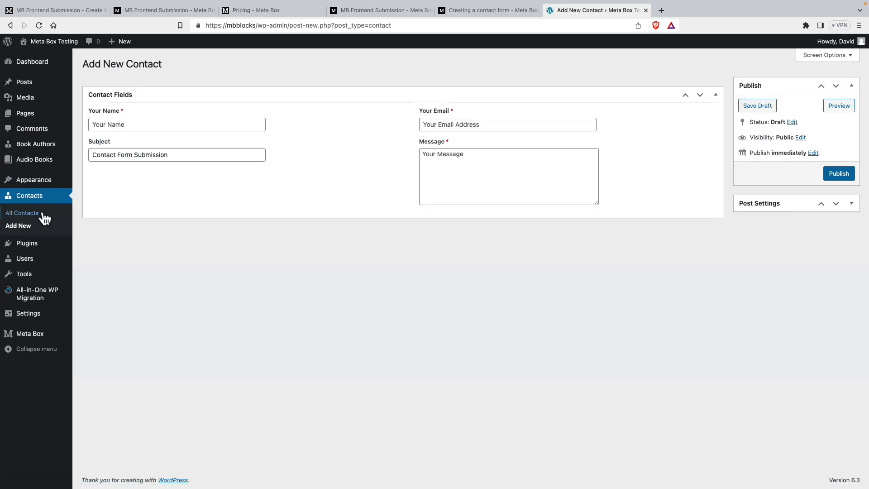
{"action": "left_click", "coordinate": [40, 214]}
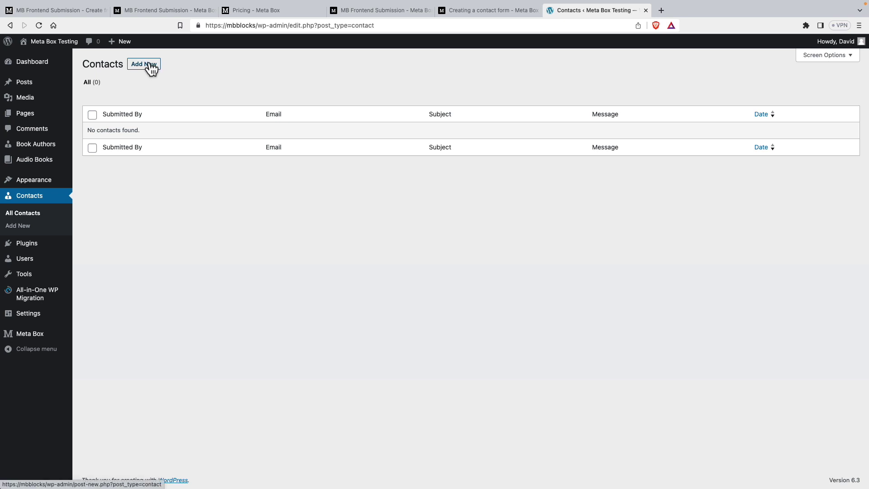
{"action": "mouse_move", "coordinate": [33, 117]}
{"action": "left_click", "coordinate": [98, 114]}
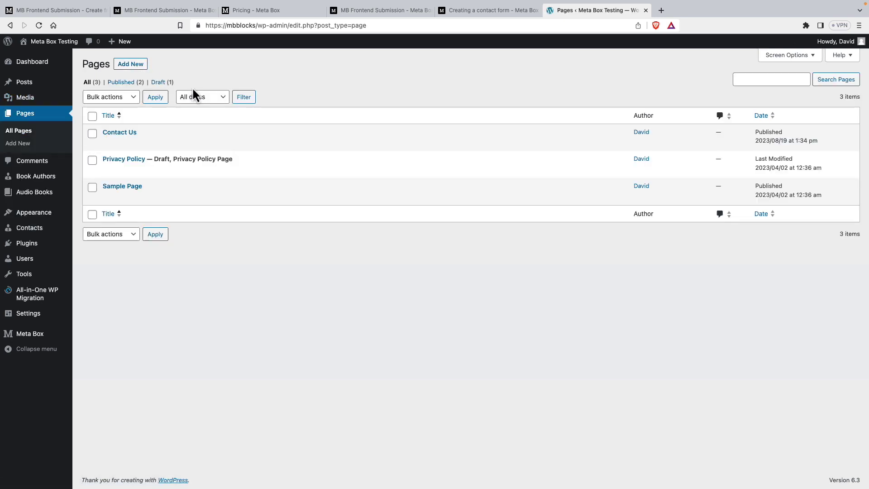
- Edit Contact Us and add the paragraph 'Thank you for visiting. Please submit your comment or question below'
{"action": "left_click", "coordinate": [121, 133]}
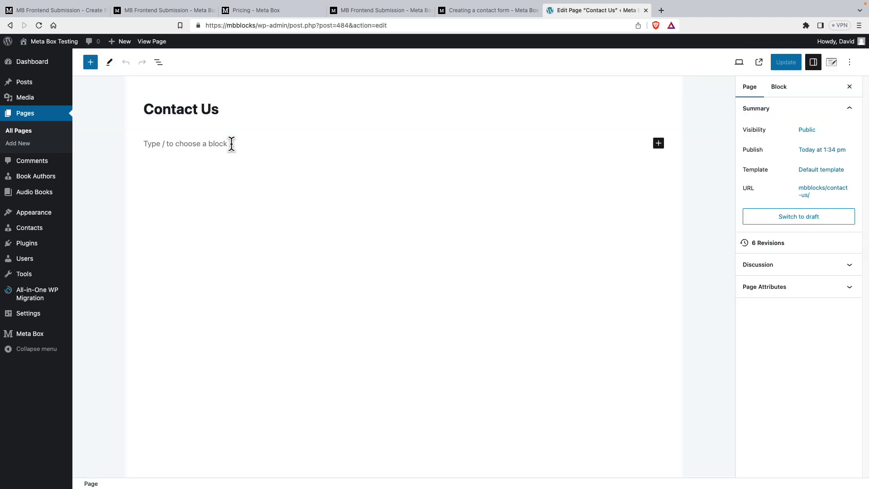
{"action": "left_click", "coordinate": [216, 144]}
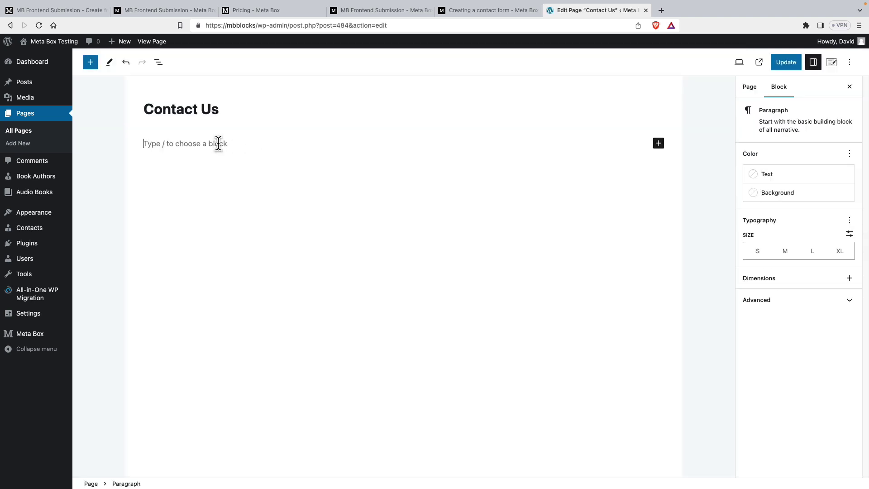
{"action": "type", "text": "Thank you for vis"}
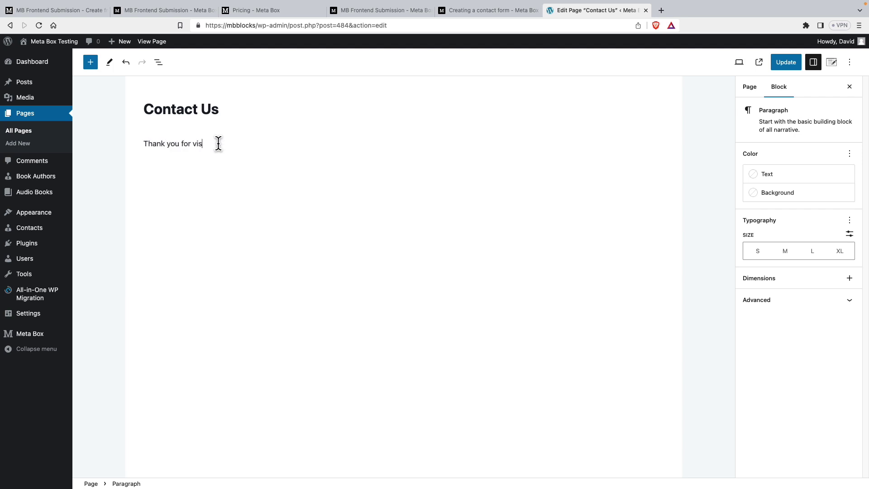
{"action": "type", "text": "iting.. Please submit your comment or question below."}
{"action": "key", "text": "Return"}
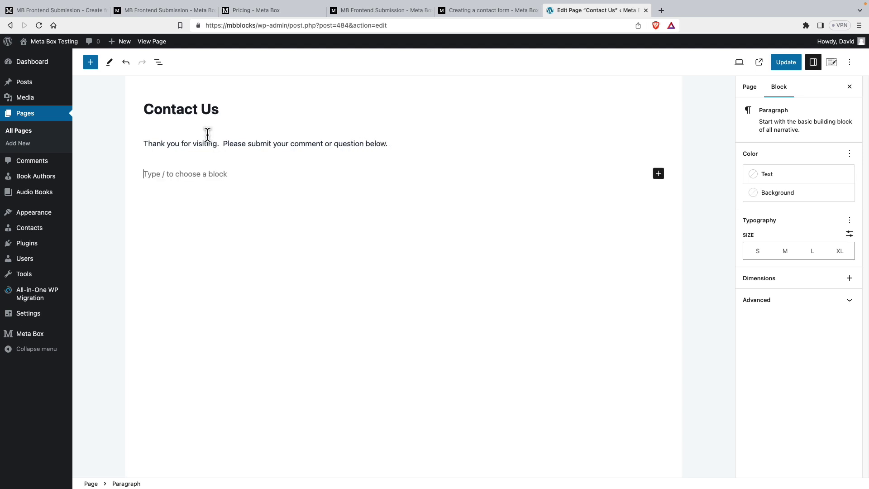
- Insert a Meta Box Submission Form block into the Contact Us page
{"action": "left_click", "coordinate": [91, 62]}
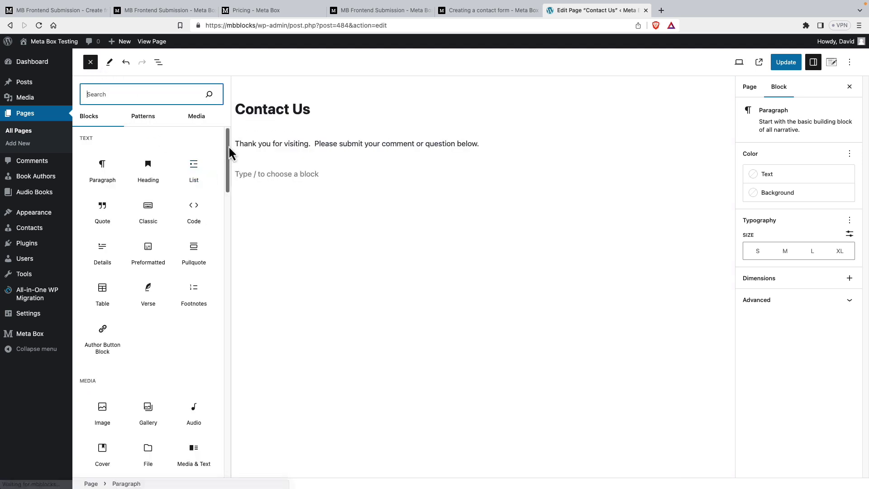
{"action": "left_click_drag", "start_coordinate": [229, 144], "coordinate": [229, 442]}
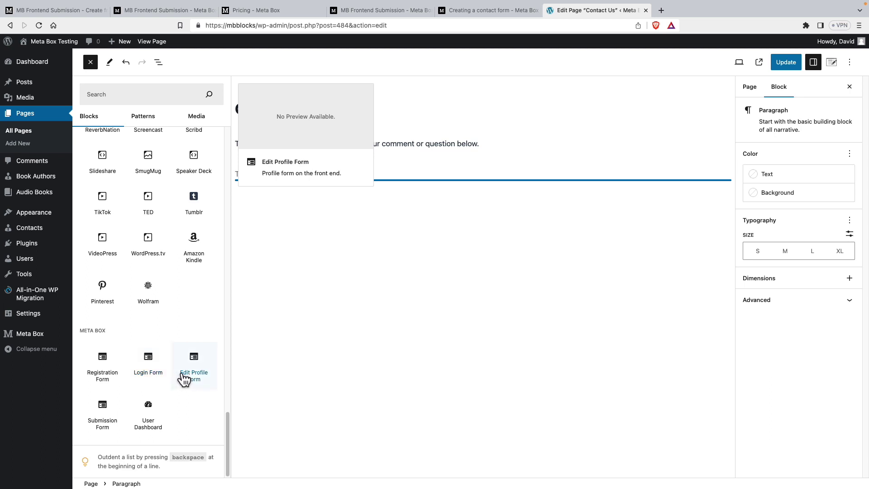
{"action": "left_click", "coordinate": [107, 421]}
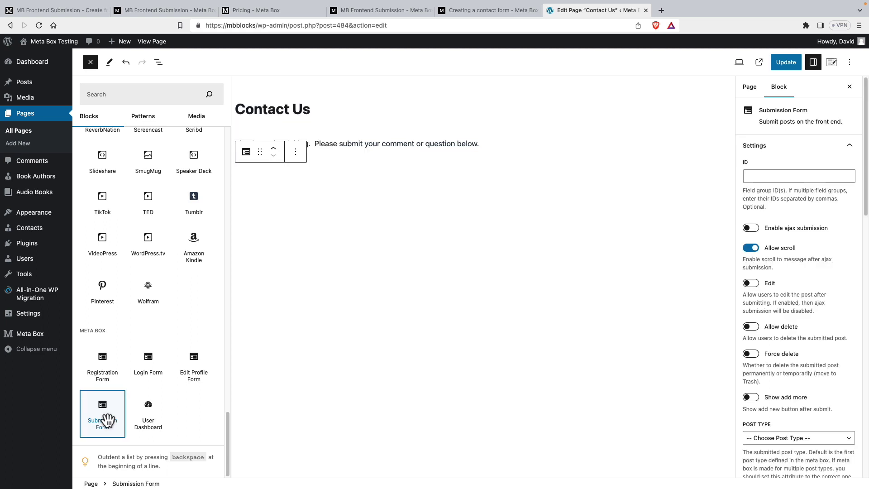
{"action": "left_click", "coordinate": [90, 62]}
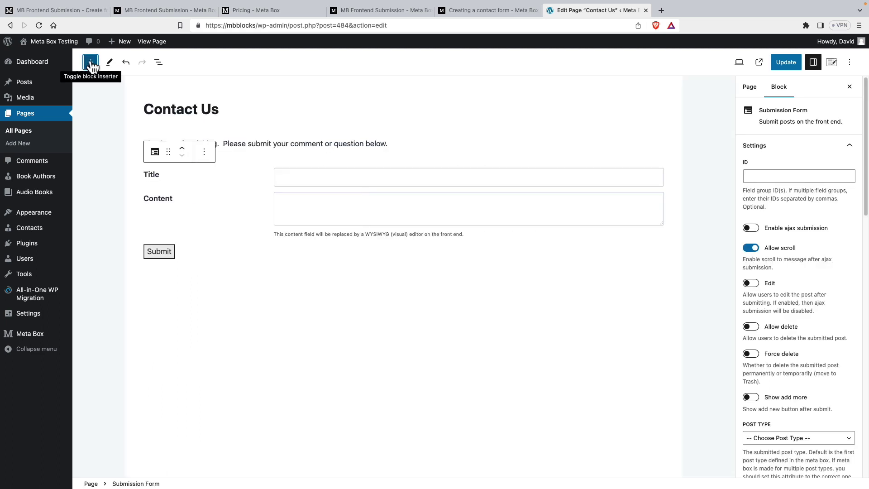
- Set the form's field group ID to contact_fields and enable ajax submission
{"action": "left_click", "coordinate": [757, 177]}
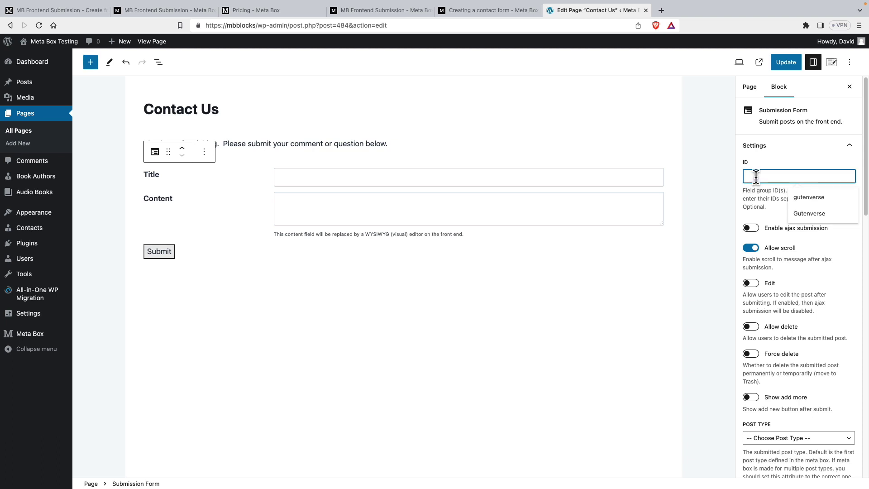
{"action": "type", "text": "contact_fie"}
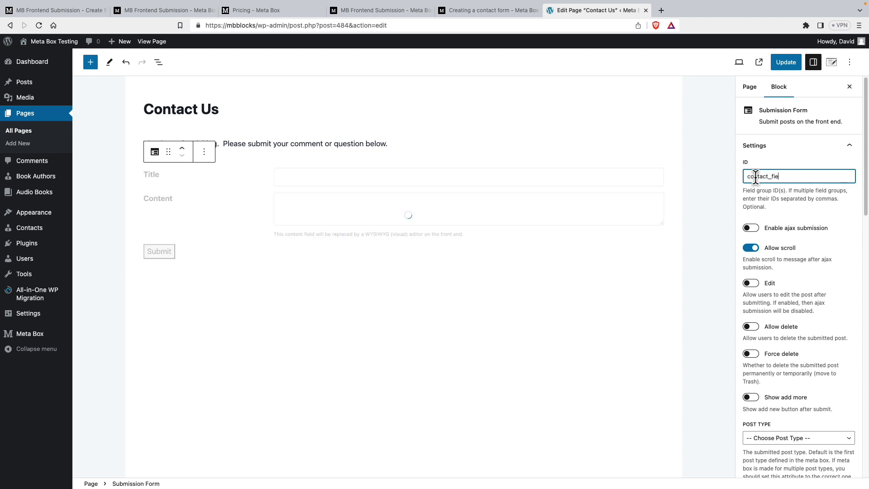
{"action": "type", "text": "ds"}
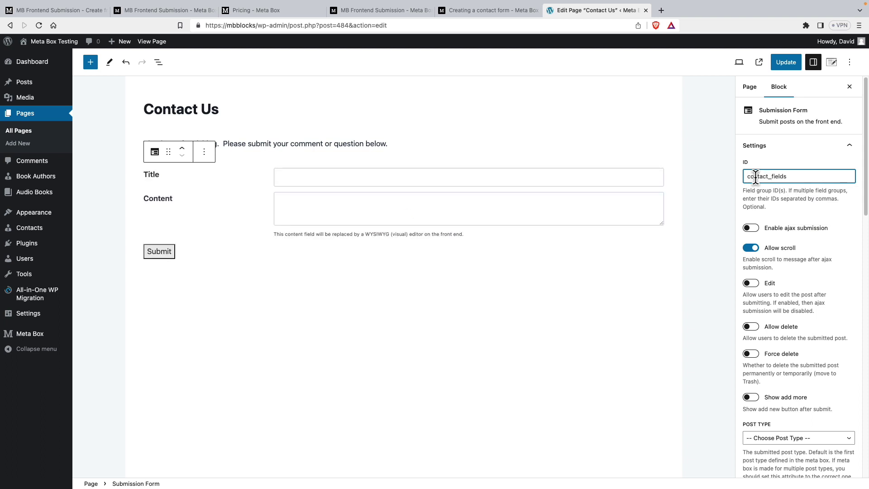
{"action": "left_click", "coordinate": [753, 230]}
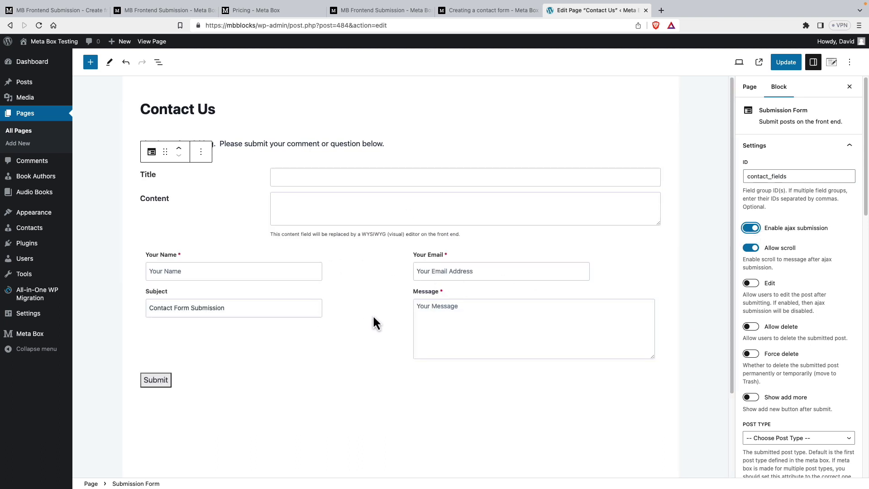
- Set the form to save submissions as Contact posts with status Publish
{"action": "scroll", "coordinate": [785, 242], "scroll_direction": "down", "scroll_amount": 3}
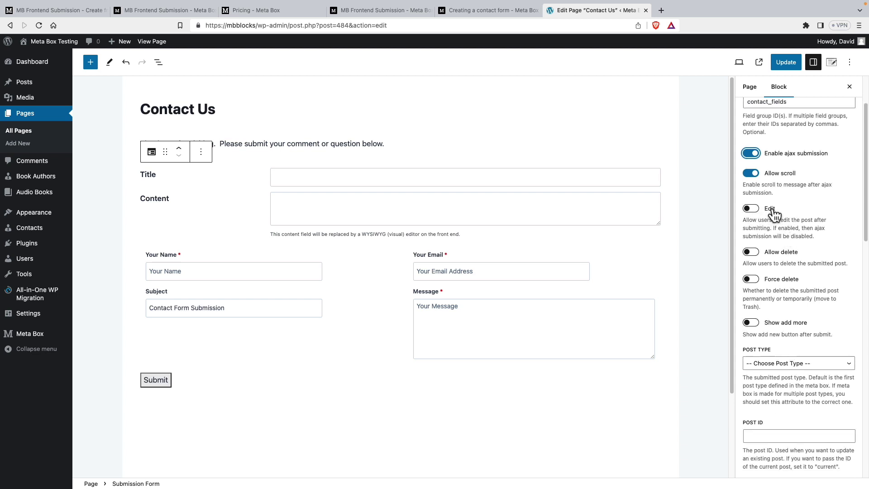
{"action": "scroll", "coordinate": [775, 213], "scroll_direction": "down", "scroll_amount": 1}
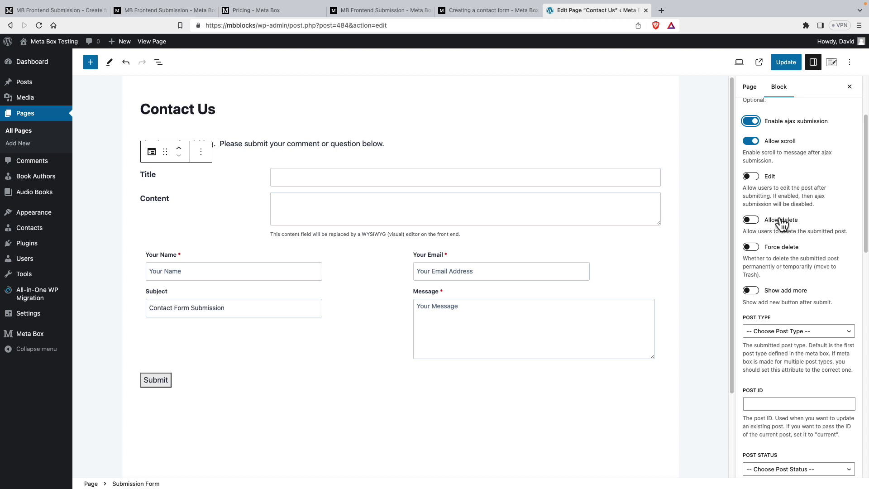
{"action": "scroll", "coordinate": [778, 219], "scroll_direction": "down", "scroll_amount": 1}
{"action": "scroll", "coordinate": [768, 237], "scroll_direction": "down", "scroll_amount": 3}
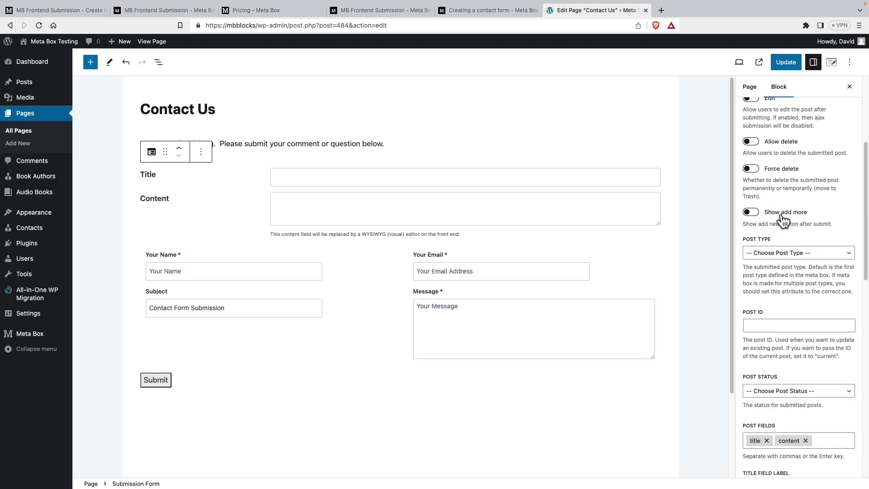
{"action": "scroll", "coordinate": [781, 221], "scroll_direction": "down", "scroll_amount": 1}
{"action": "left_click", "coordinate": [781, 222]}
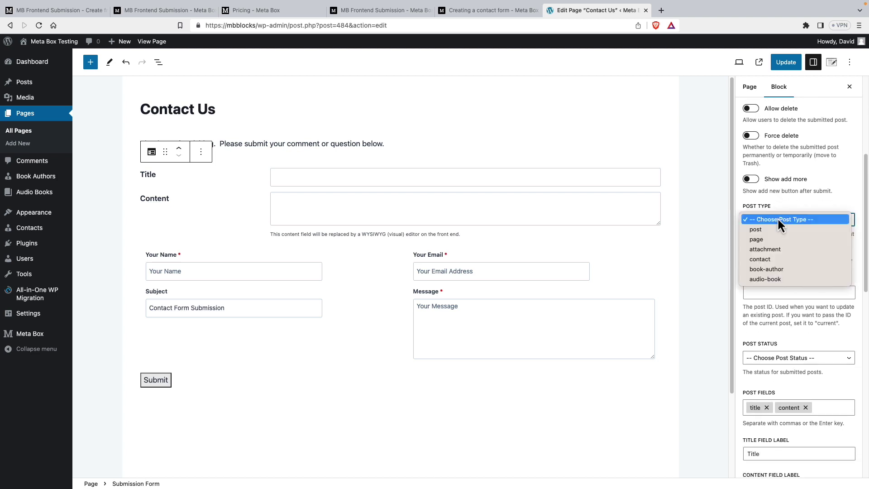
{"action": "left_click", "coordinate": [767, 262]}
{"action": "scroll", "coordinate": [771, 254], "scroll_direction": "down", "scroll_amount": 3}
{"action": "left_click", "coordinate": [773, 258]}
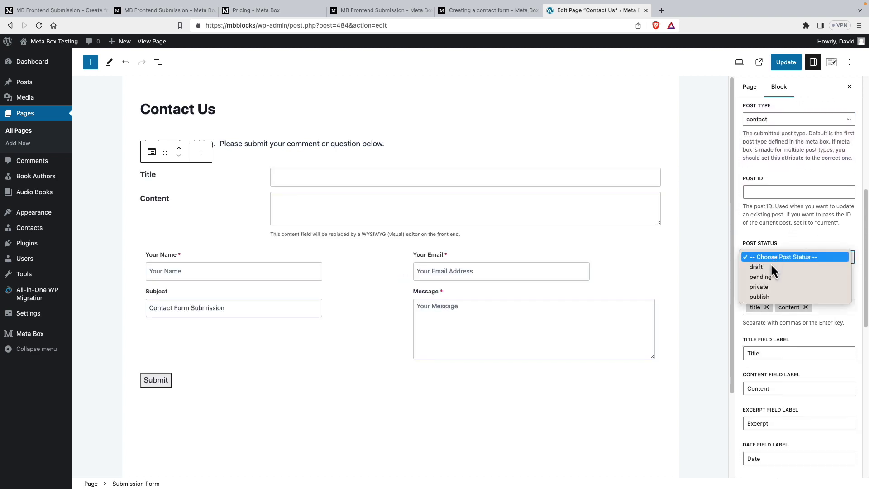
{"action": "left_click", "coordinate": [759, 296]}
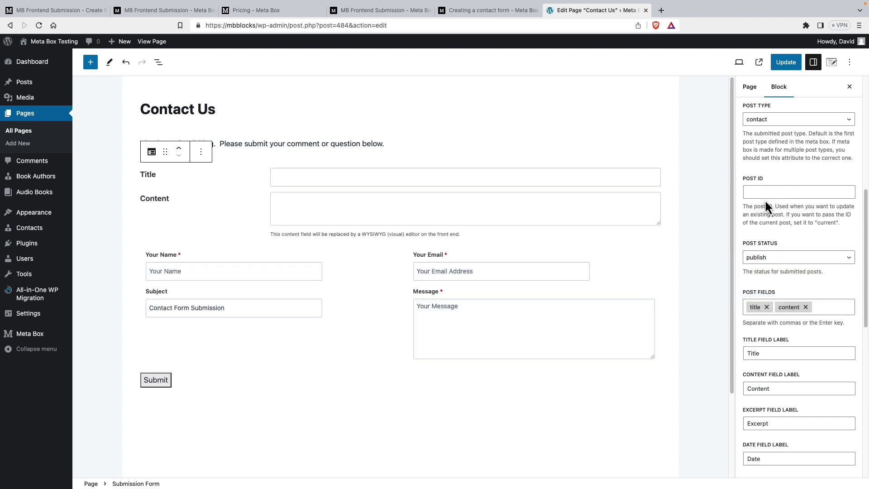
- Remove the title and content entries from the form's Post Fields
{"action": "scroll", "coordinate": [775, 221], "scroll_direction": "down", "scroll_amount": 3}
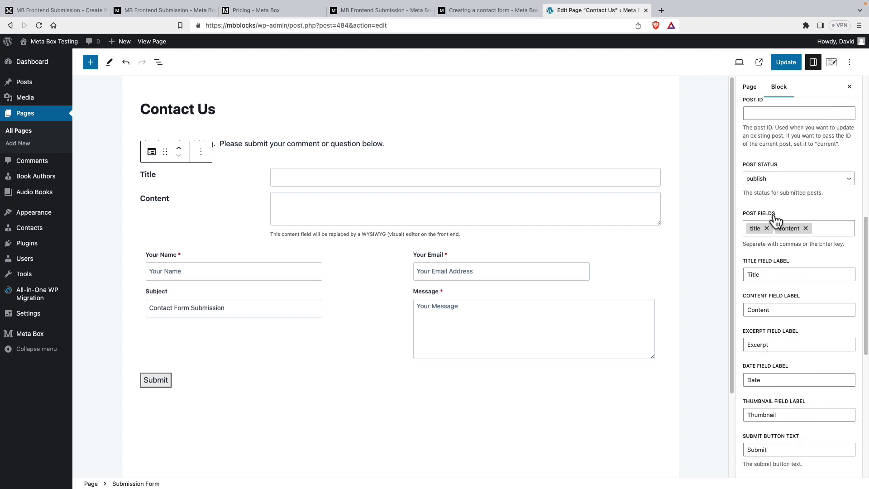
{"action": "left_click", "coordinate": [778, 226]}
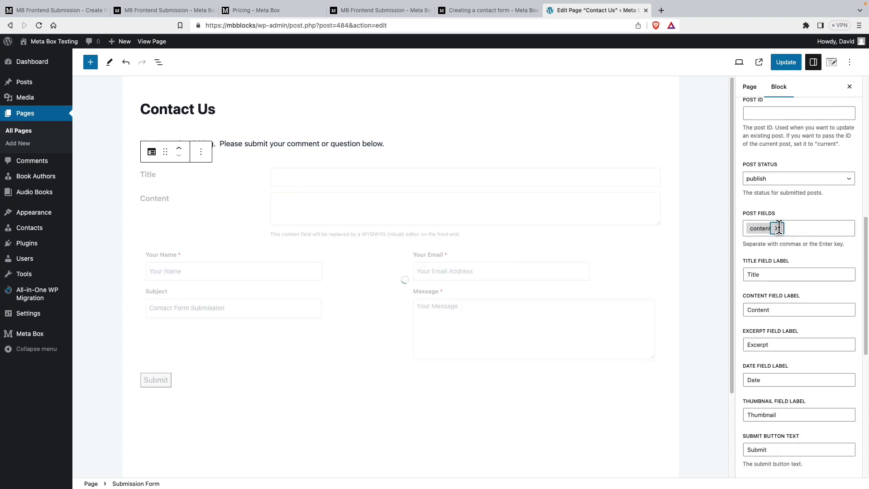
{"action": "left_click", "coordinate": [799, 210]}
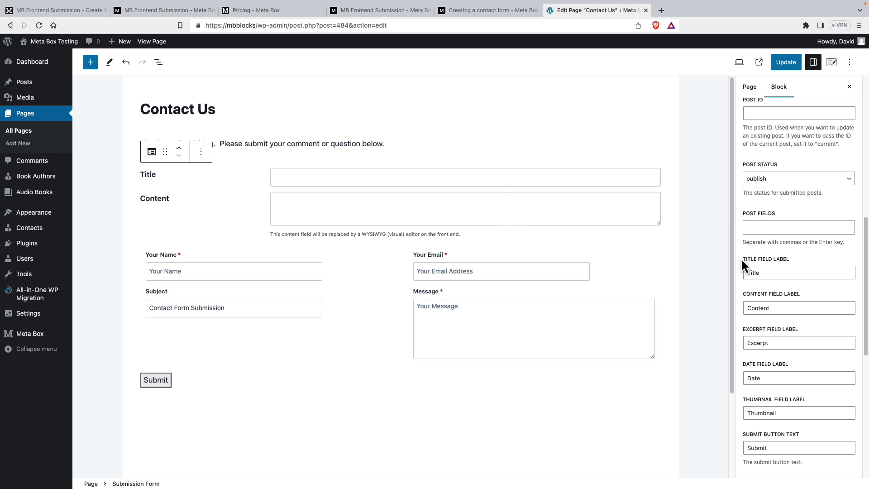
{"action": "scroll", "coordinate": [740, 258], "scroll_direction": "down", "scroll_amount": 2}
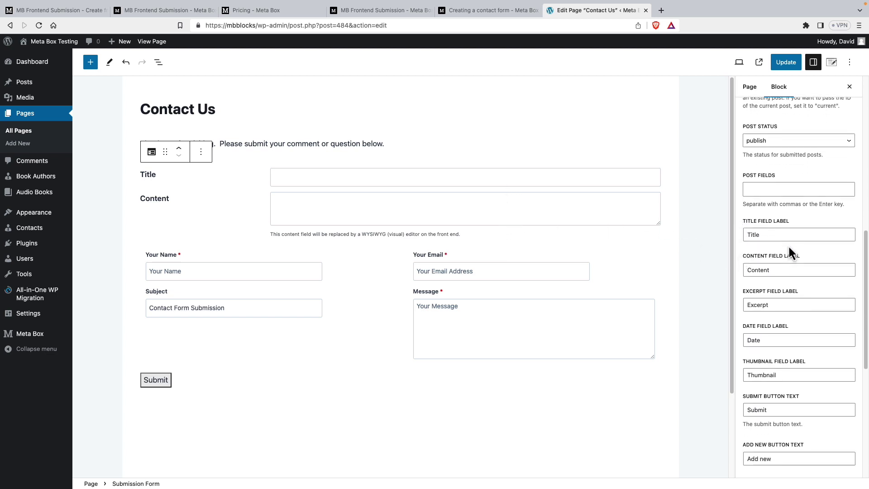
{"action": "scroll", "coordinate": [789, 245], "scroll_direction": "down", "scroll_amount": 1}
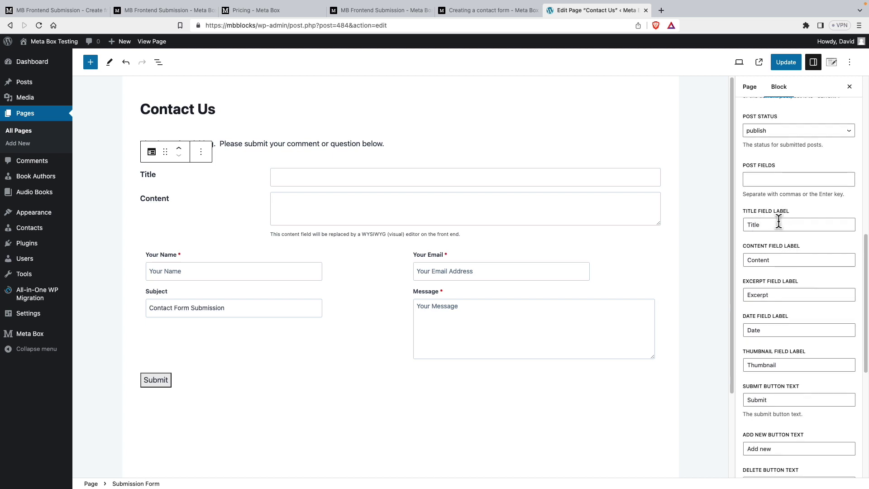
{"action": "scroll", "coordinate": [772, 251], "scroll_direction": "down", "scroll_amount": 5}
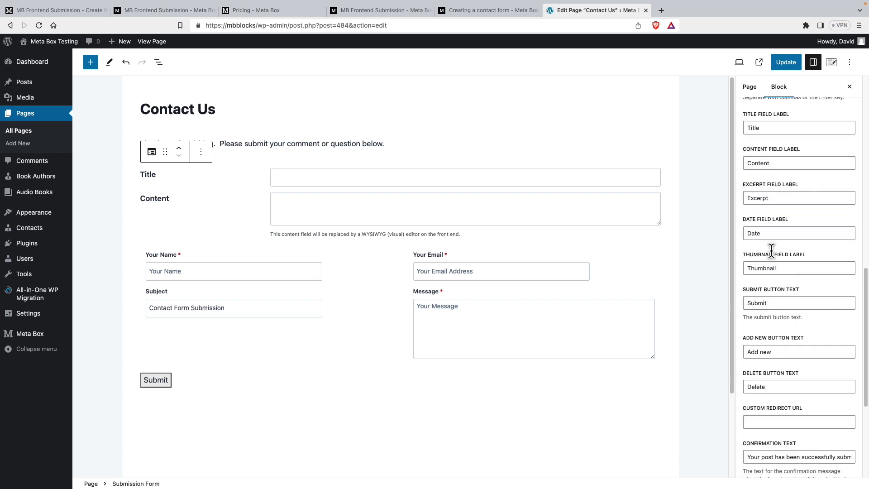
- Change the submit button text from Submit to Send
{"action": "scroll", "coordinate": [771, 251], "scroll_direction": "down", "scroll_amount": 1}
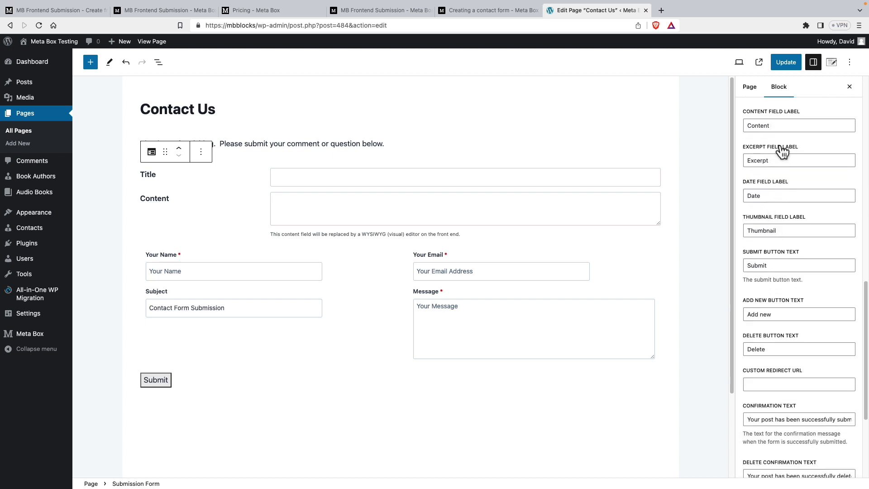
{"action": "left_click", "coordinate": [776, 266]}
{"action": "left_click_drag", "start_coordinate": [751, 267], "coordinate": [780, 263]}
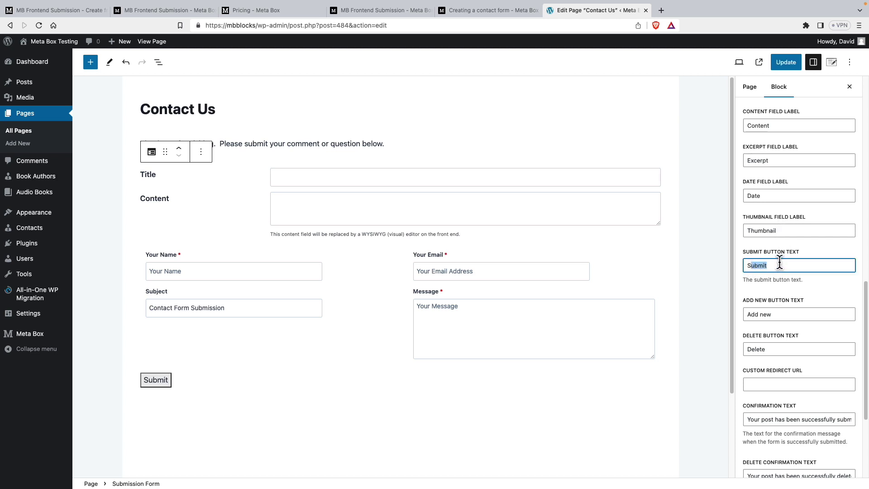
{"action": "type", "text": "end"}
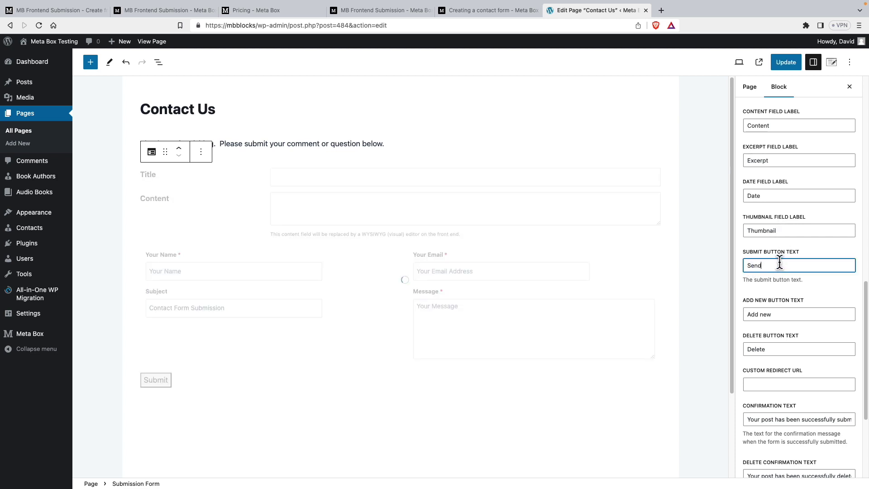
- Reword the confirmation to 'Your message has been successfully sent. Thank you.'
{"action": "scroll", "coordinate": [776, 262], "scroll_direction": "down", "scroll_amount": 2}
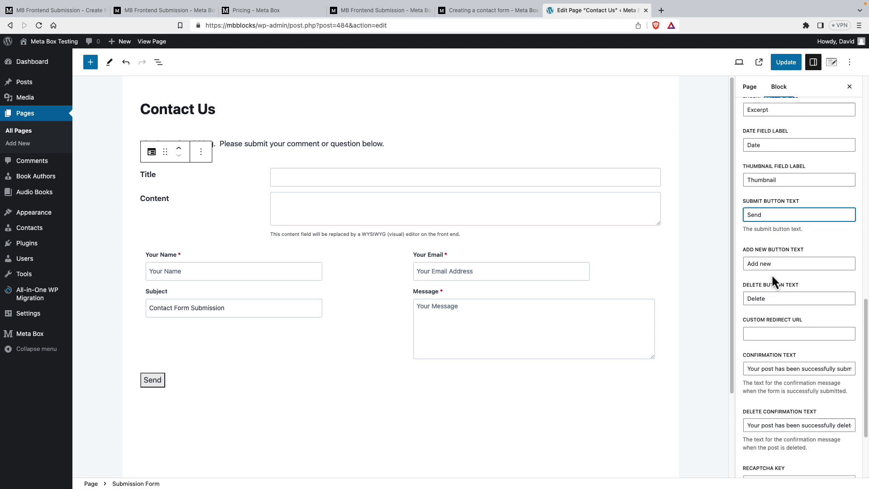
{"action": "scroll", "coordinate": [771, 248], "scroll_direction": "down", "scroll_amount": 4}
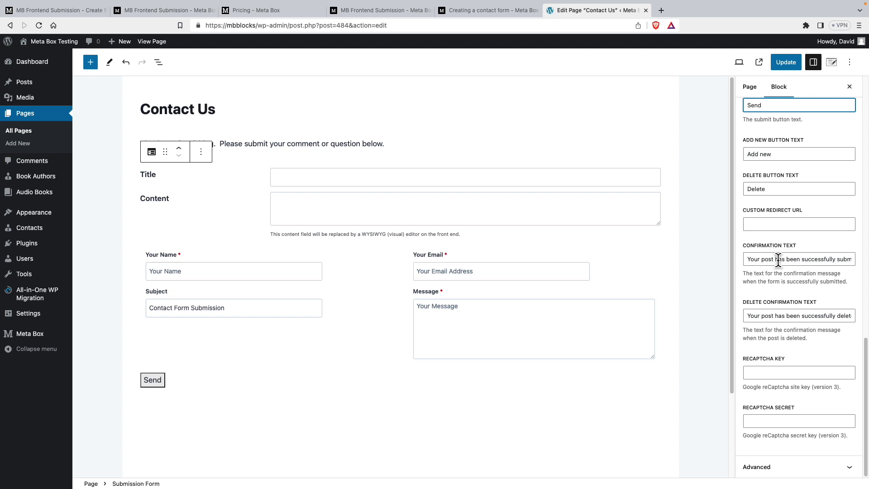
{"action": "double_click", "coordinate": [764, 260]}
{"action": "type", "text": "message"}
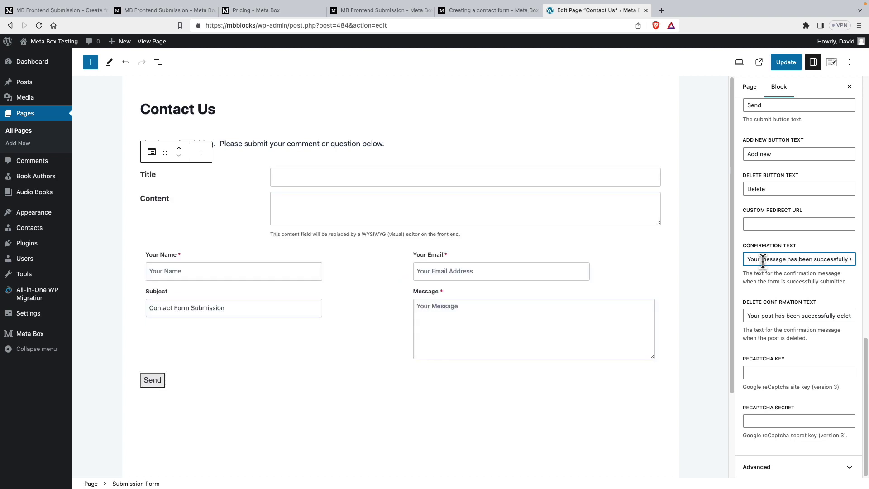
{"action": "key", "text": "Right"}
{"action": "key", "text": "Right"}
{"action": "key", "text": "Delete"}
{"action": "key", "text": "Delete"}
{"action": "key", "text": "Delete"}
{"action": "key", "text": "Delete"}
{"action": "key", "text": "Delete"}
{"action": "key", "text": "Delete"}
{"action": "key", "text": "Delete"}
{"action": "key", "text": "Delete"}
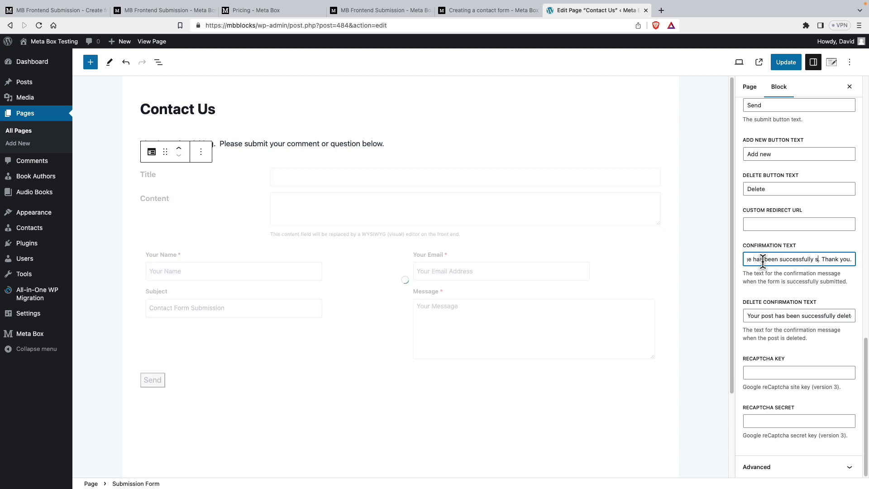
{"action": "type", "text": "ent"}
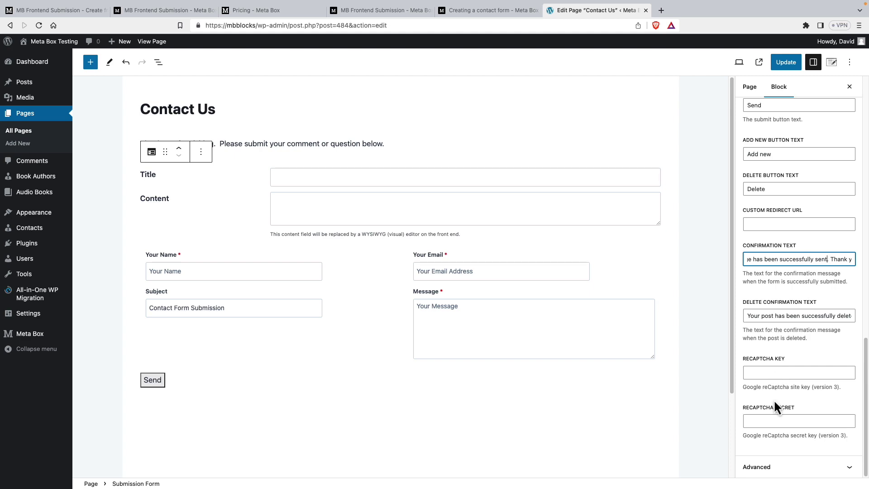
- Check the contact form tutorial for reference, then update the Contact Us page
{"action": "left_click", "coordinate": [471, 10]}
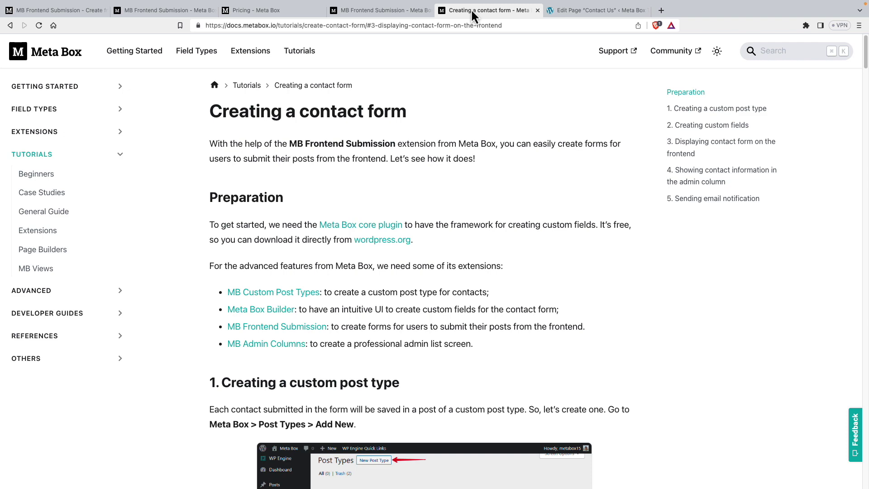
{"action": "left_click", "coordinate": [574, 9]}
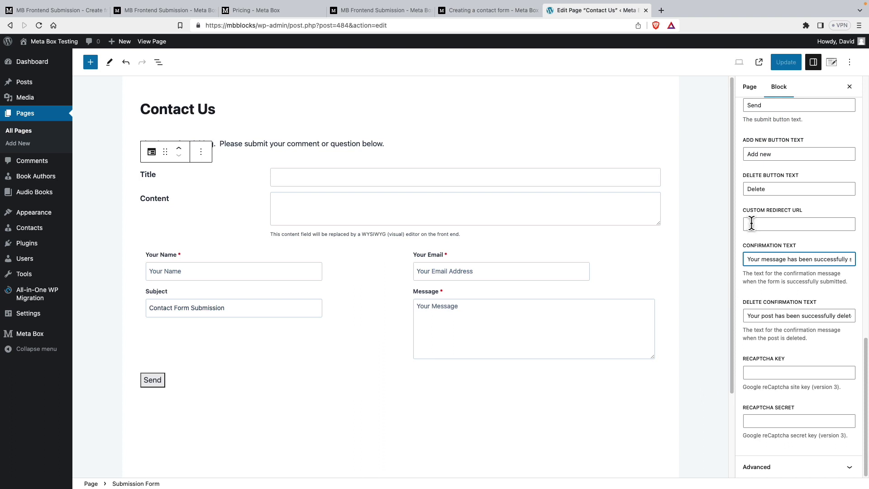
{"action": "left_click", "coordinate": [785, 66]}
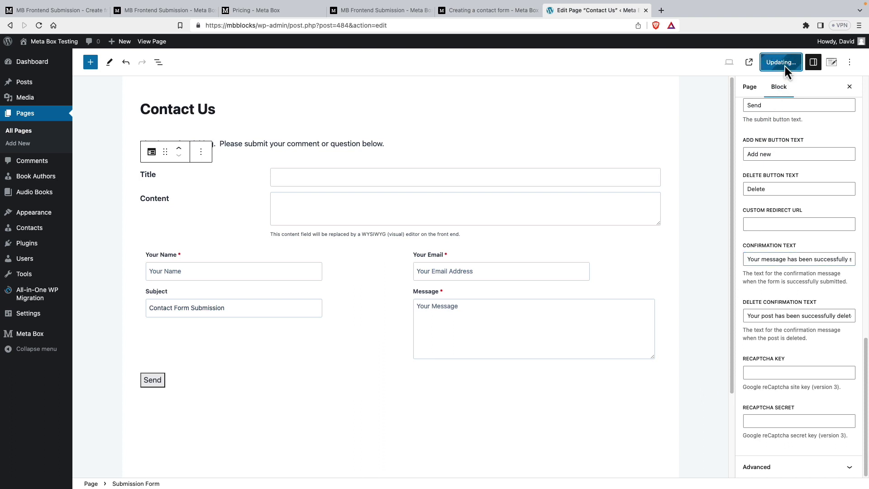
- On the live Contact Us page, fill in the visitor's name and e-mail from saved suggestions
{"action": "left_click", "coordinate": [153, 42]}
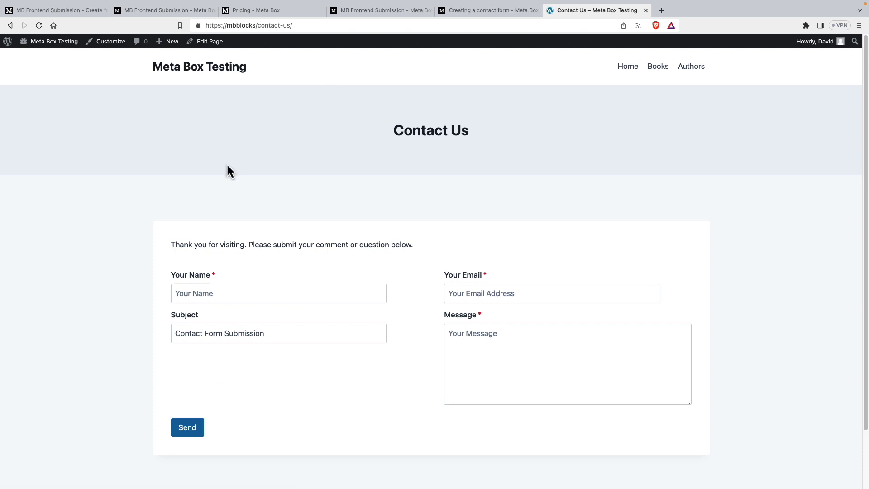
{"action": "left_click", "coordinate": [226, 295]}
{"action": "left_click", "coordinate": [231, 317]}
{"action": "left_click", "coordinate": [479, 295]}
{"action": "left_click", "coordinate": [518, 317]}
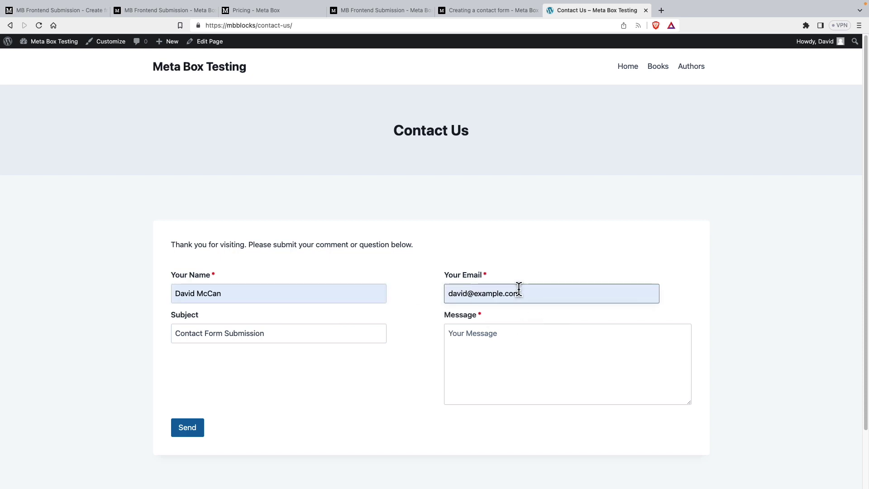
- Enter subject 'Just Saying Hi', write a thank-you message, and send the form
{"action": "left_click", "coordinate": [287, 334]}
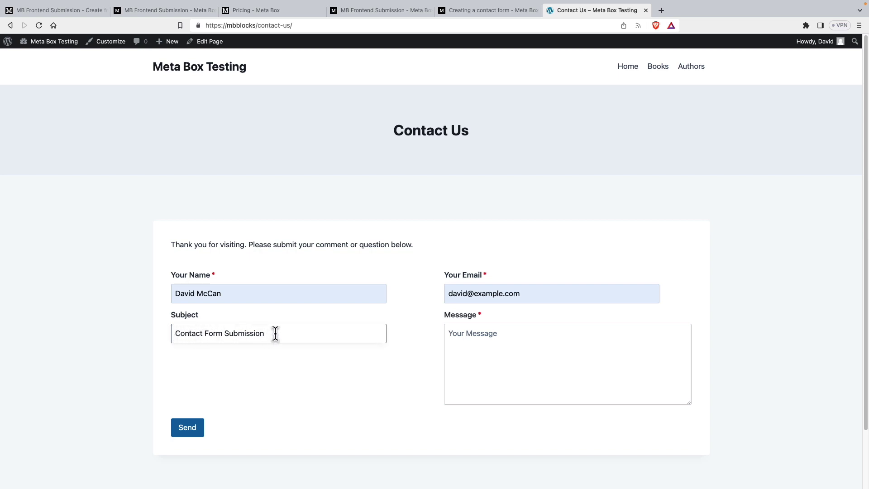
{"action": "left_click_drag", "start_coordinate": [276, 334], "coordinate": [151, 336]}
{"action": "type", "text": "Just Saying Hi"}
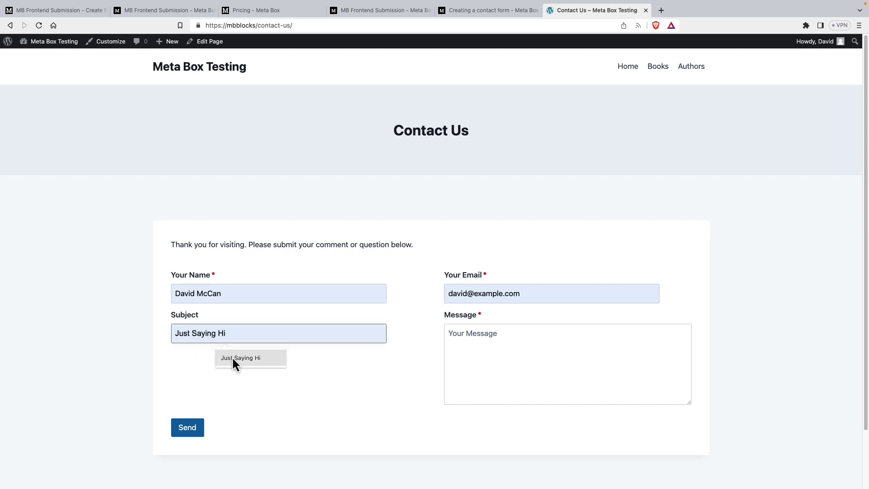
{"action": "left_click", "coordinate": [233, 358]}
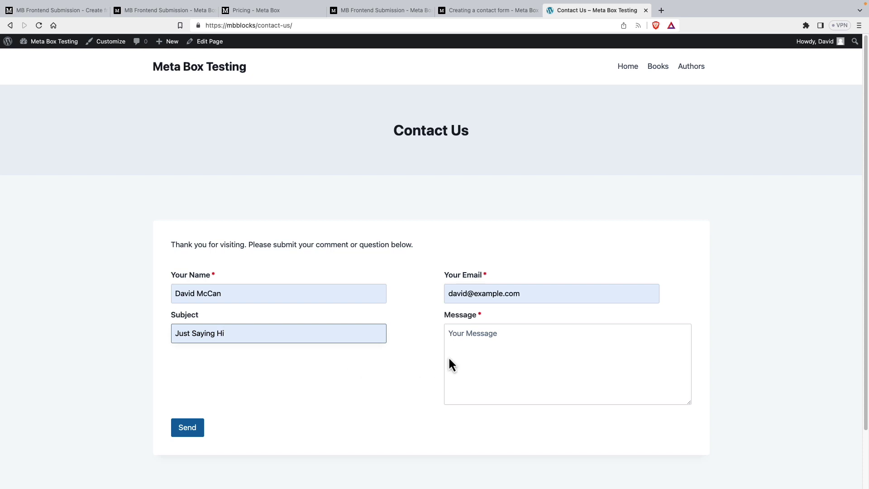
{"action": "left_click", "coordinate": [480, 337]}
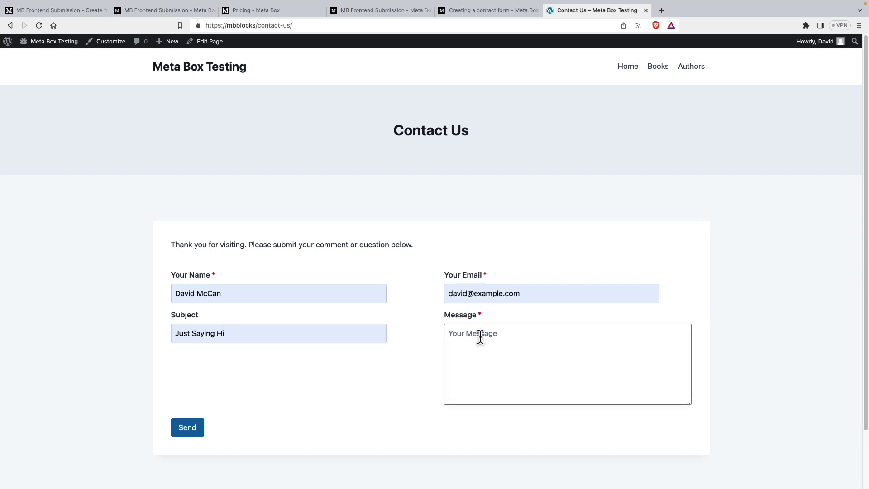
{"action": "type", "text": "Thanks for making this great site. I really like it."}
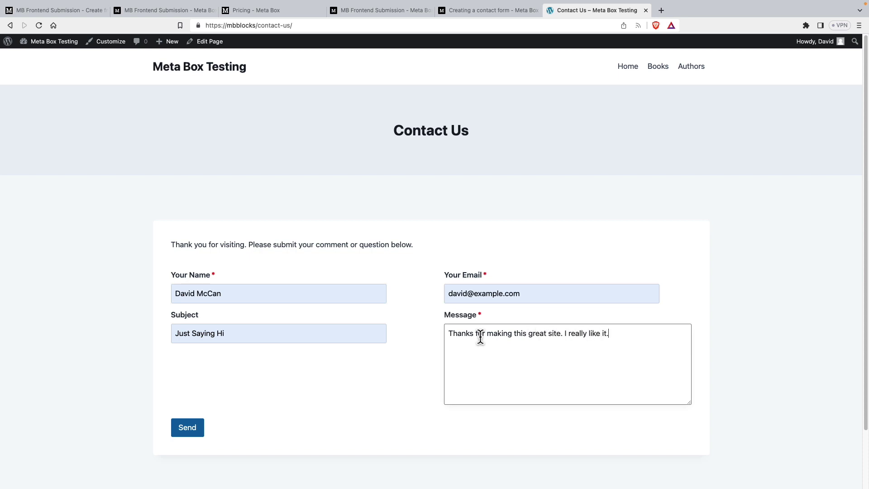
{"action": "left_click", "coordinate": [189, 427]}
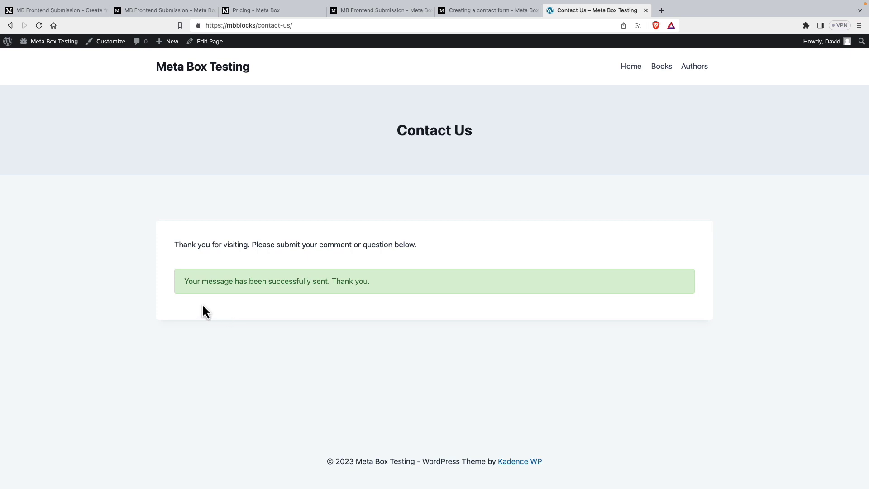
- From the Dashboard, open Contacts and edit the new test submission to review its values
{"action": "left_click", "coordinate": [38, 58]}
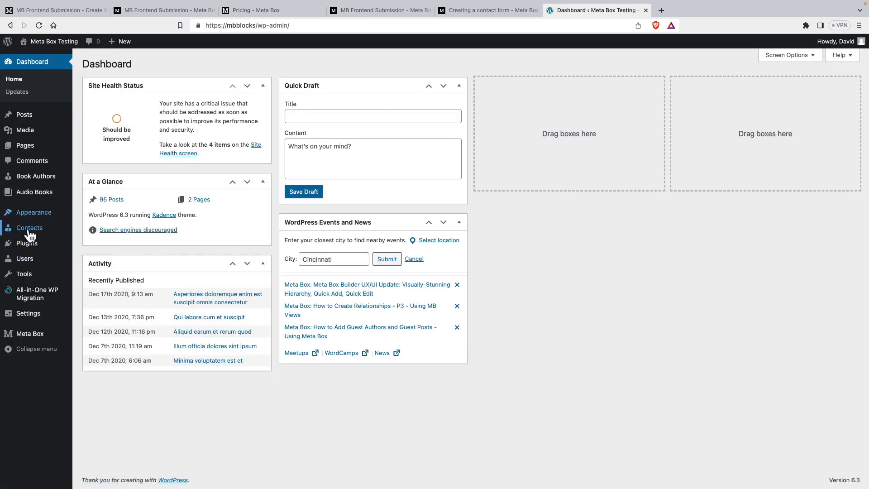
{"action": "left_click", "coordinate": [28, 231]}
{"action": "mouse_move", "coordinate": [155, 135]}
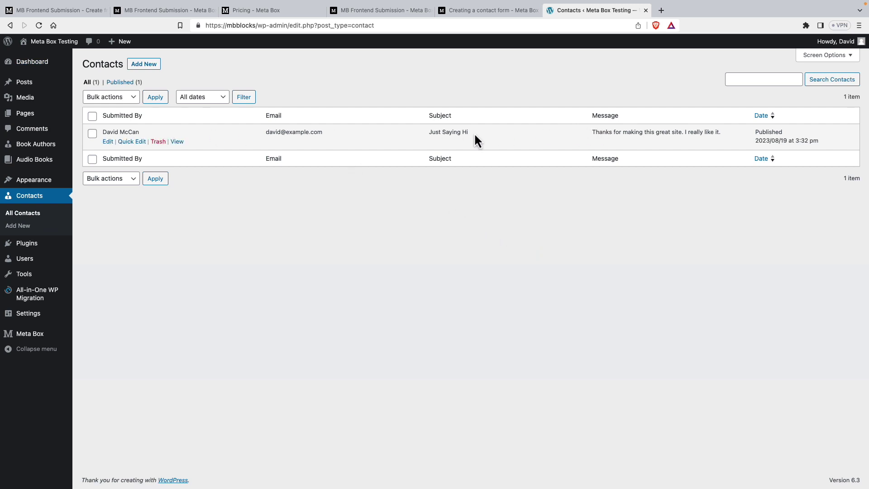
{"action": "left_click", "coordinate": [108, 142]}
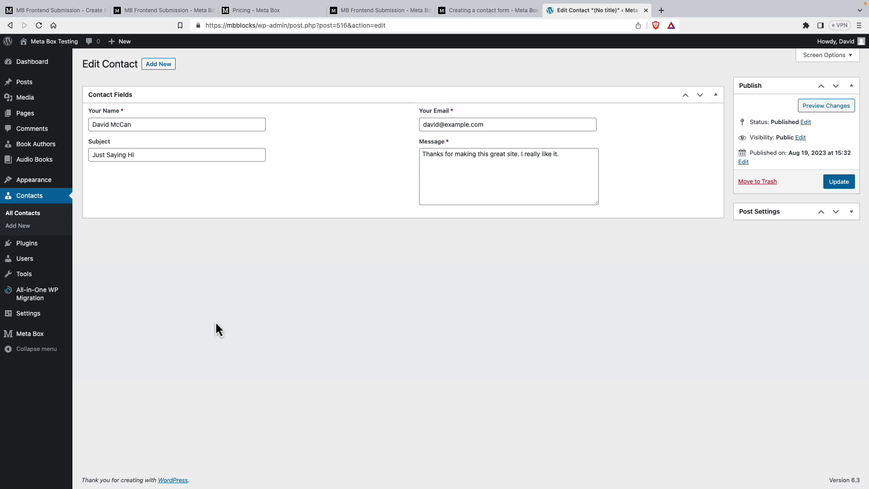
- Jump to '5. Sending email notification' in the Creating a contact form tutorial
{"action": "left_click", "coordinate": [475, 10]}
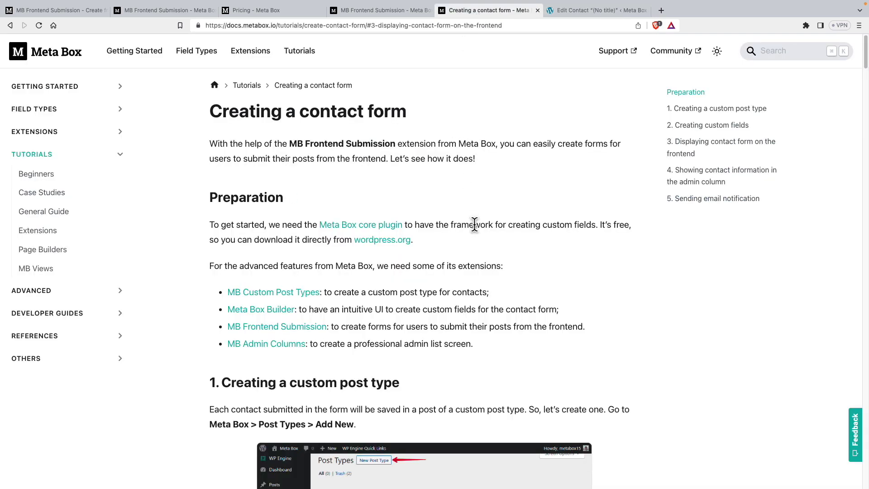
{"action": "left_click", "coordinate": [687, 205]}
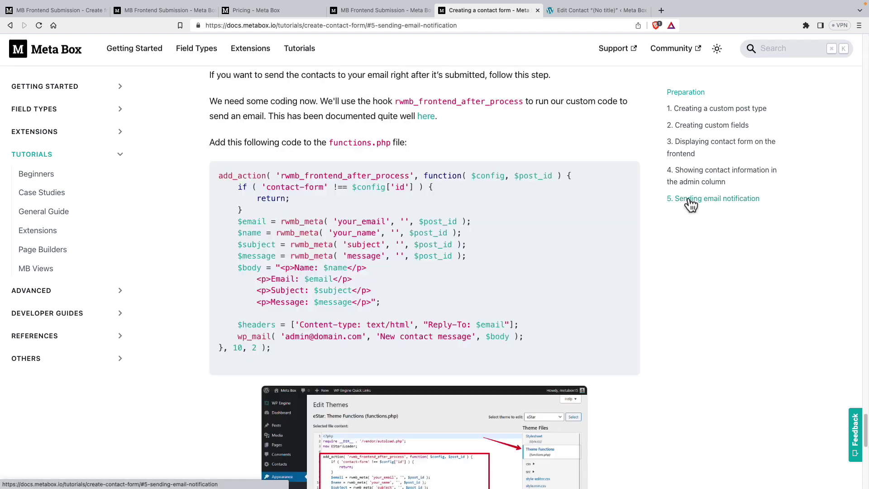